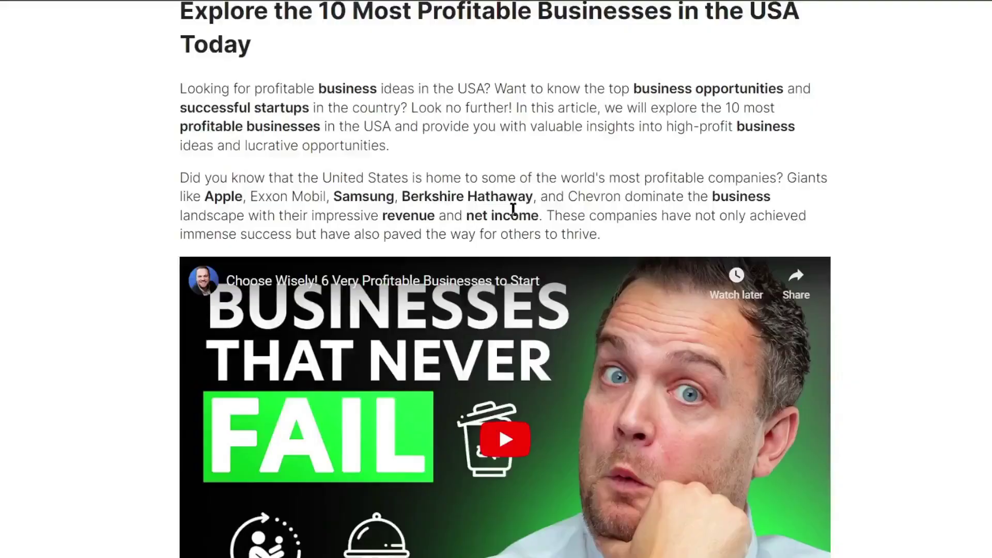
Scroll the article from the Exxon Mobil section past Chevron to the Cupcake Business Startup Costs table.
{"action": "scroll", "coordinate": [660, 226], "scroll_direction": "down", "scroll_amount": 20}
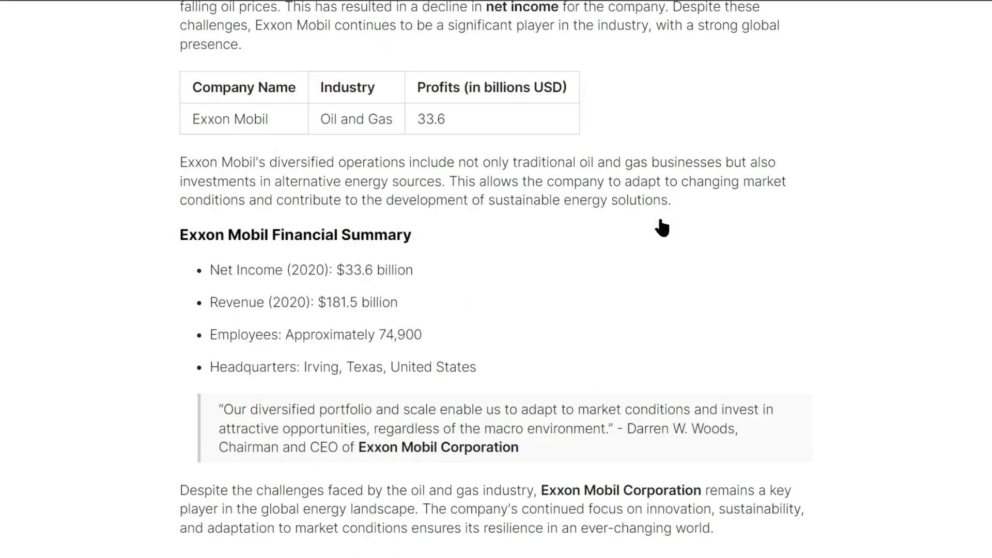
{"action": "scroll", "coordinate": [662, 226], "scroll_direction": "down", "scroll_amount": 20}
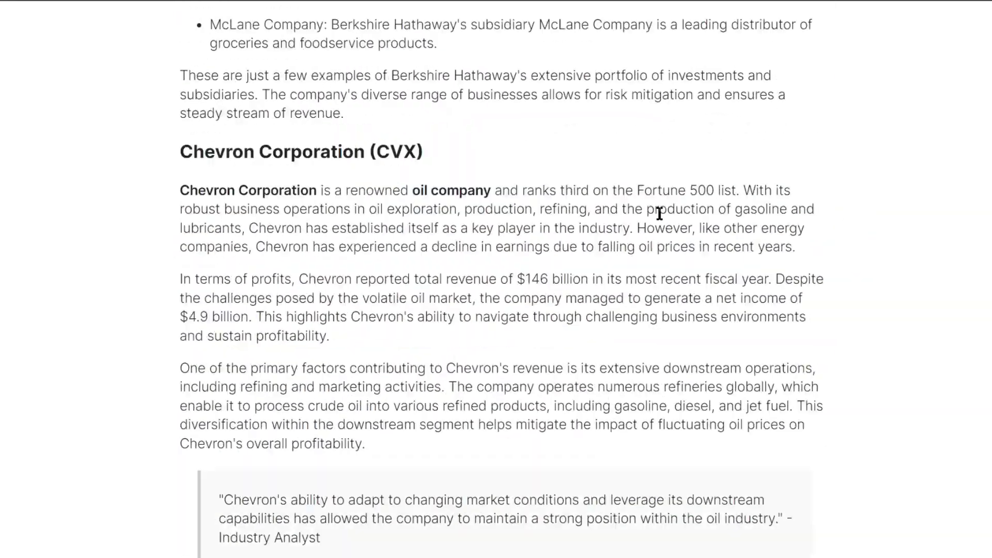
{"action": "scroll", "coordinate": [662, 222], "scroll_direction": "down", "scroll_amount": 20}
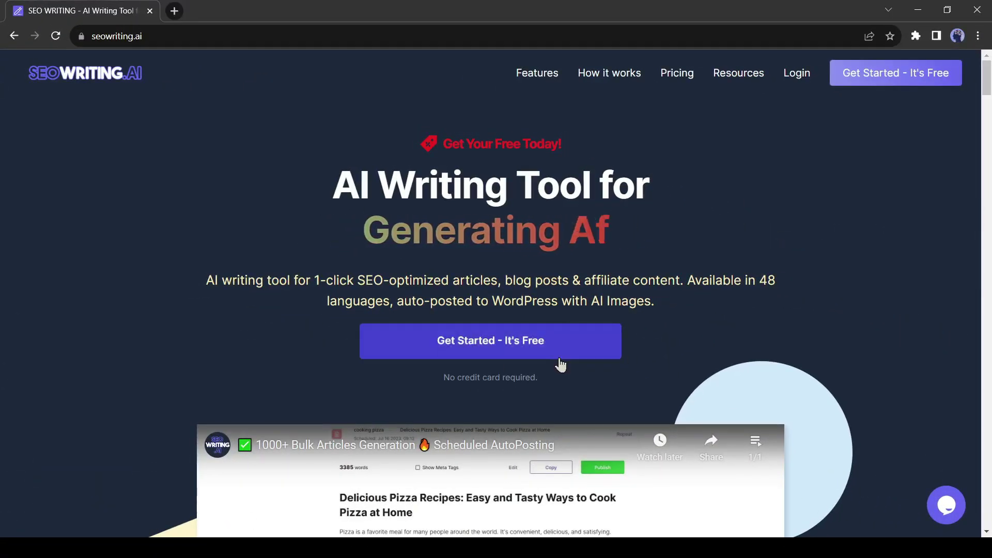
Scroll through the seowriting.ai homepage features, then return to the top of the page.
{"action": "scroll", "coordinate": [574, 361], "scroll_direction": "down", "scroll_amount": 2}
{"action": "scroll", "coordinate": [586, 360], "scroll_direction": "down", "scroll_amount": 11}
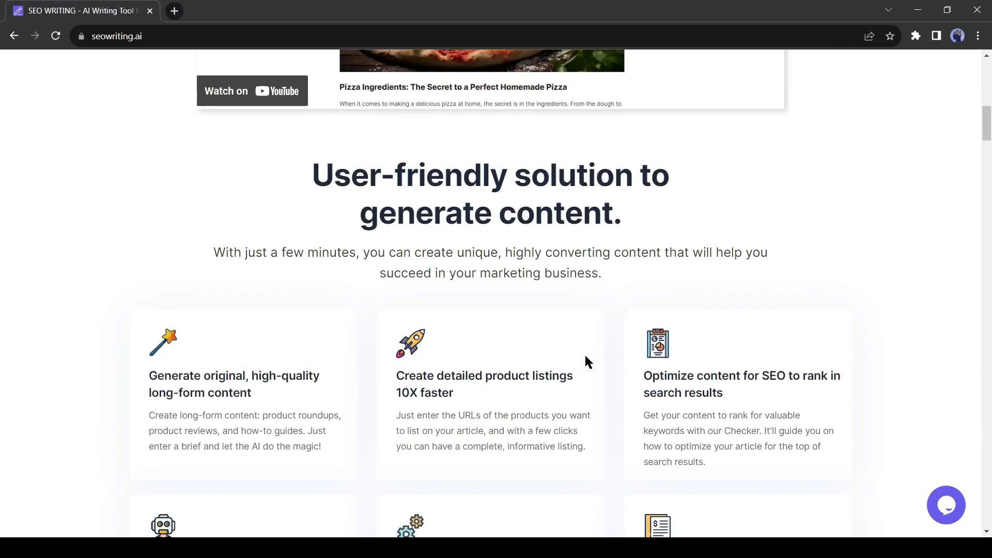
{"action": "scroll", "coordinate": [585, 360], "scroll_direction": "down", "scroll_amount": 10}
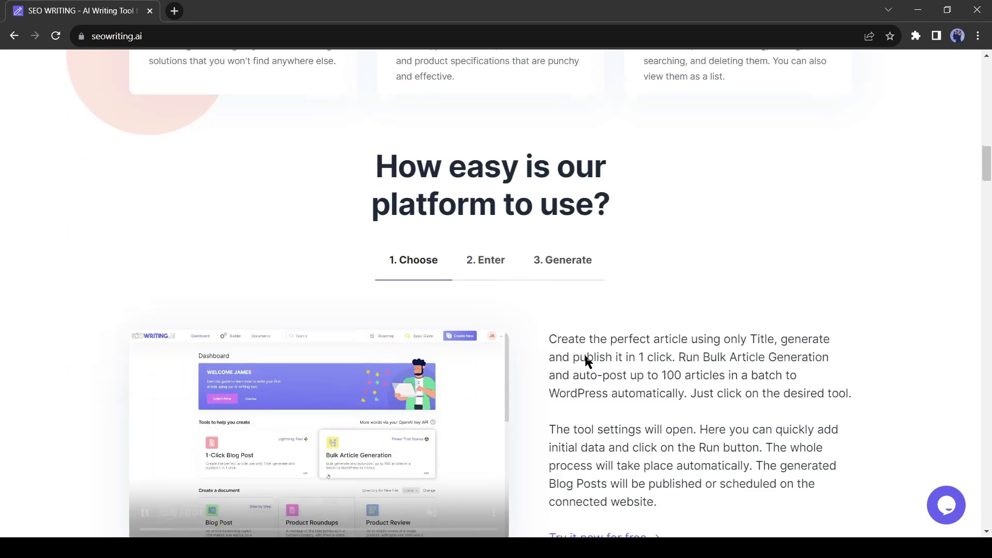
{"action": "scroll", "coordinate": [585, 356], "scroll_direction": "down", "scroll_amount": 13}
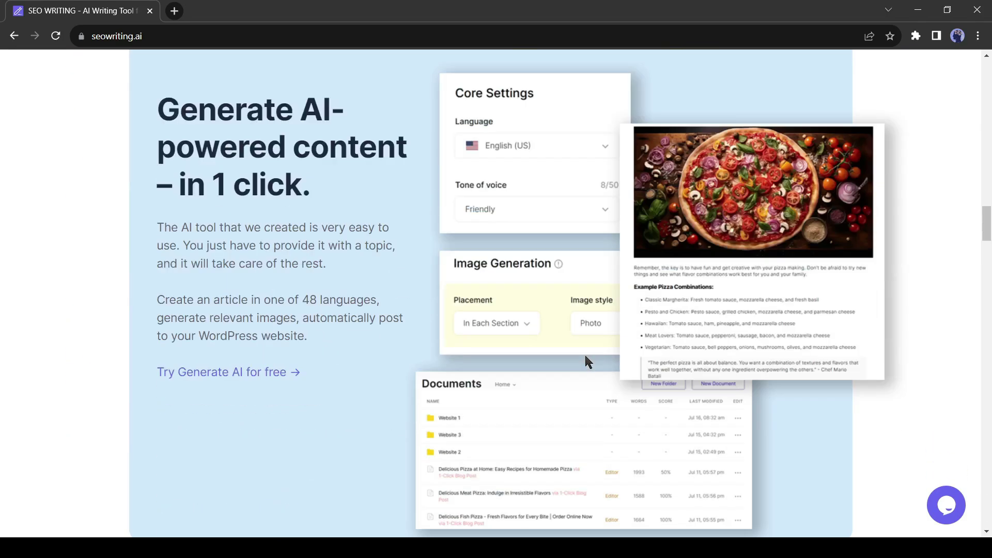
{"action": "scroll", "coordinate": [585, 360], "scroll_direction": "down", "scroll_amount": 12}
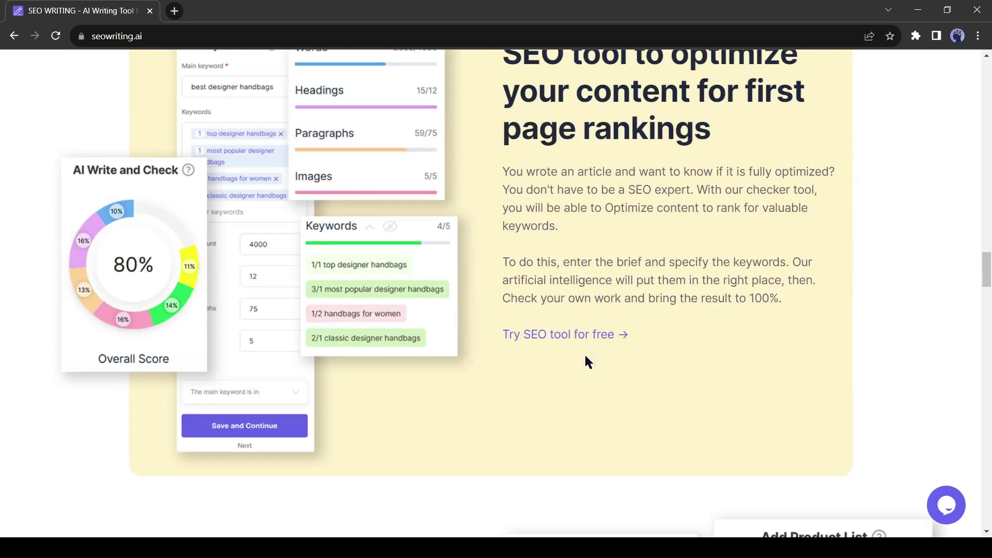
{"action": "scroll", "coordinate": [587, 360], "scroll_direction": "down", "scroll_amount": 9}
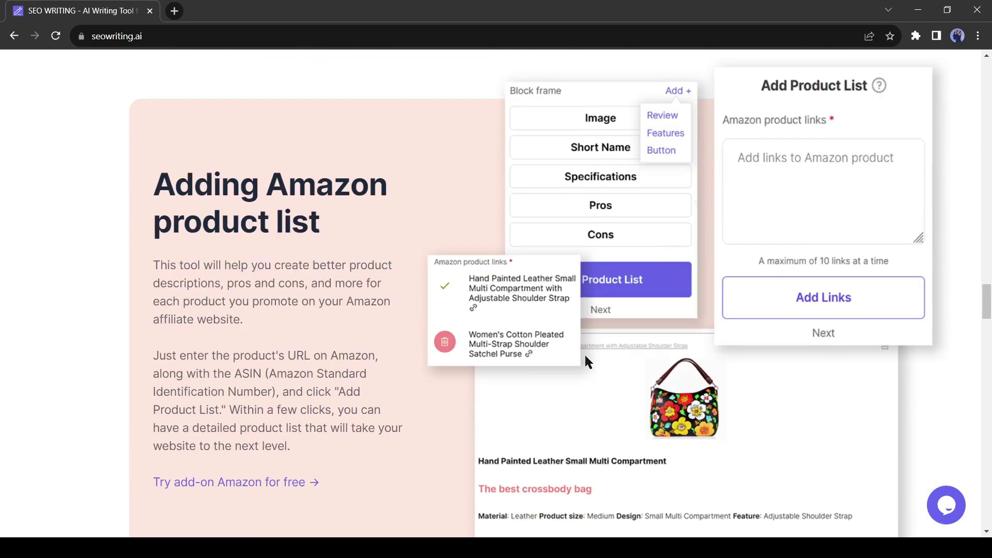
{"action": "scroll", "coordinate": [584, 355], "scroll_direction": "down", "scroll_amount": 19}
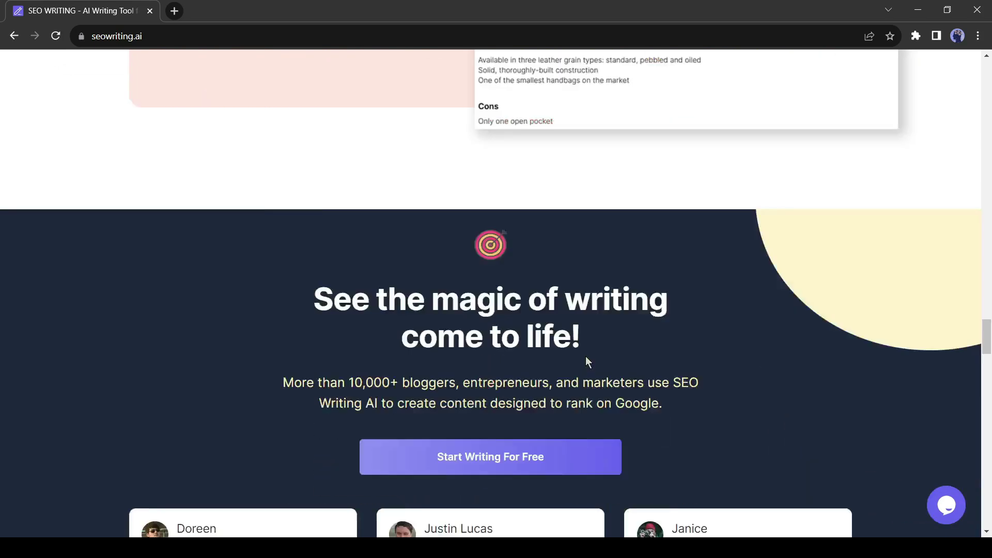
{"action": "left_click_drag", "start_coordinate": [989, 387], "coordinate": [989, 77]}
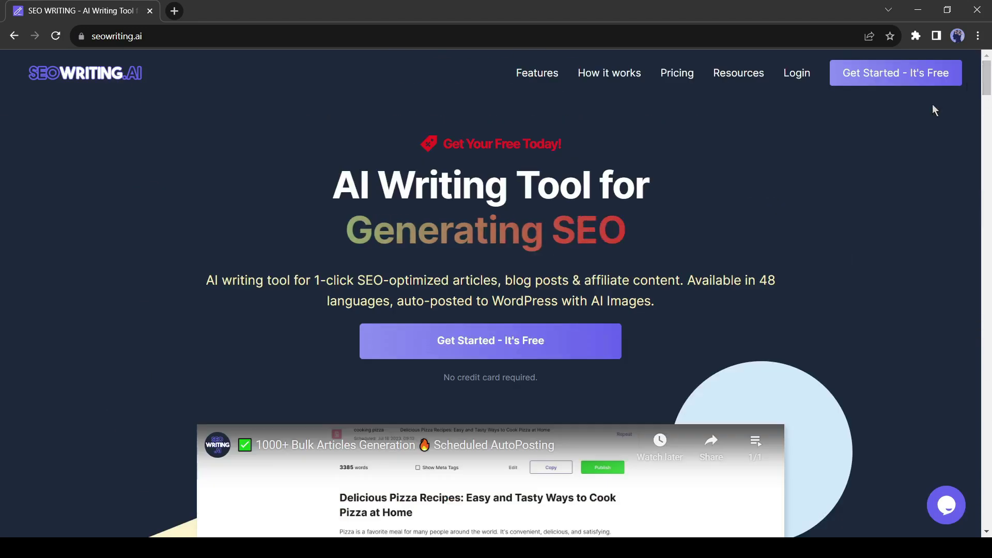
Go to the free sign-up page from 'Get Started - It's Free' and sign in to the dashboard.
{"action": "left_click", "coordinate": [465, 348]}
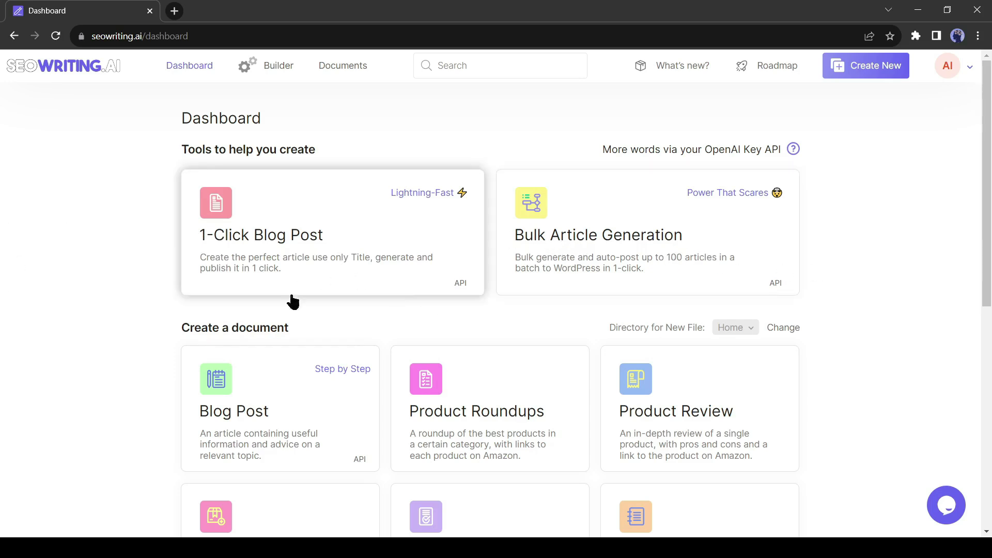
Start a 1-Click Blog Post with keyword '10 Most profitable business in USA' and generate its title.
{"action": "left_click", "coordinate": [377, 238]}
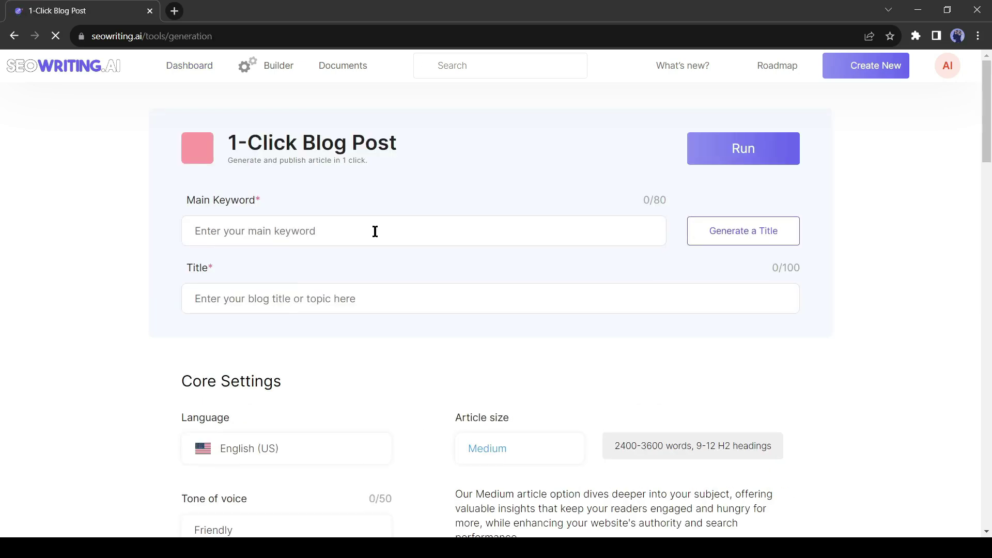
{"action": "left_click", "coordinate": [312, 229]}
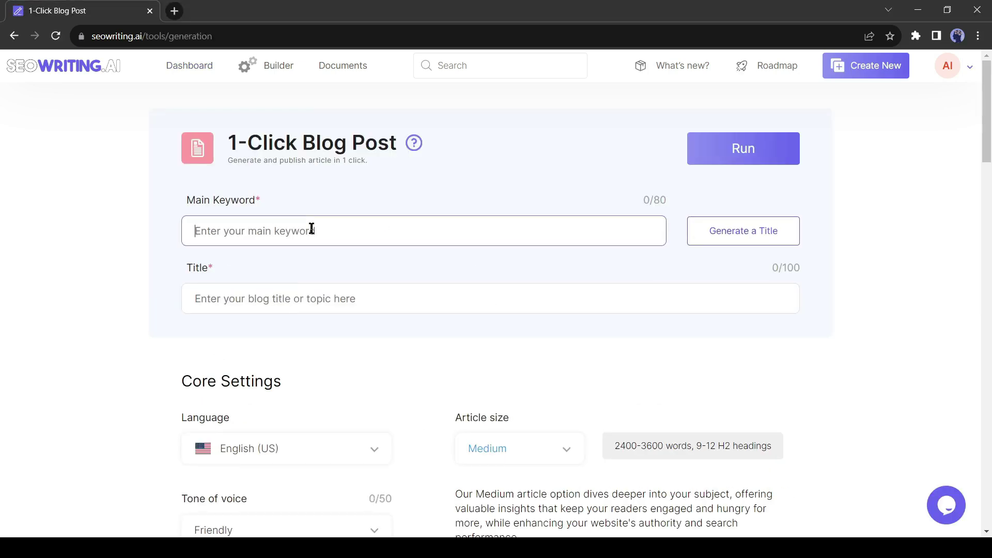
{"action": "type", "text": "10"}
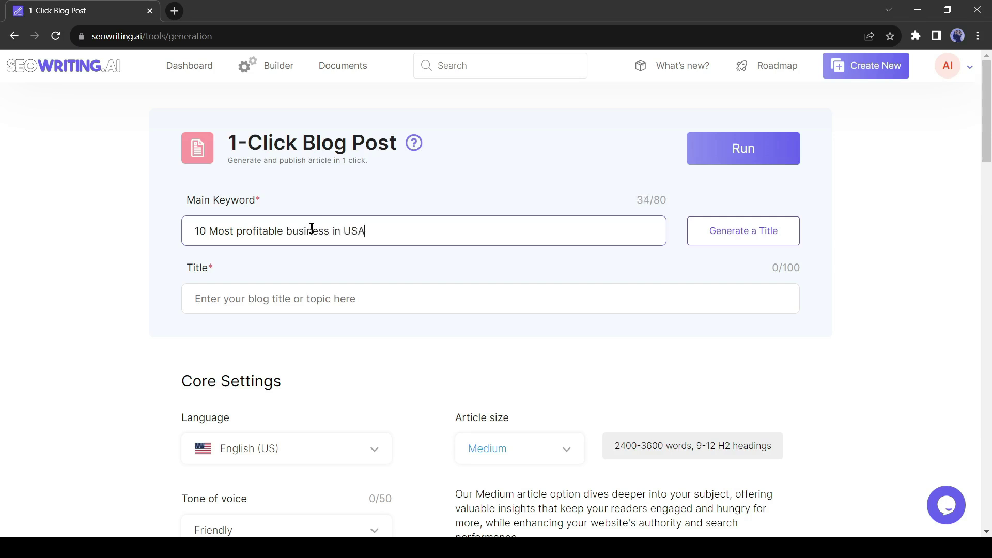
{"action": "left_click", "coordinate": [227, 294]}
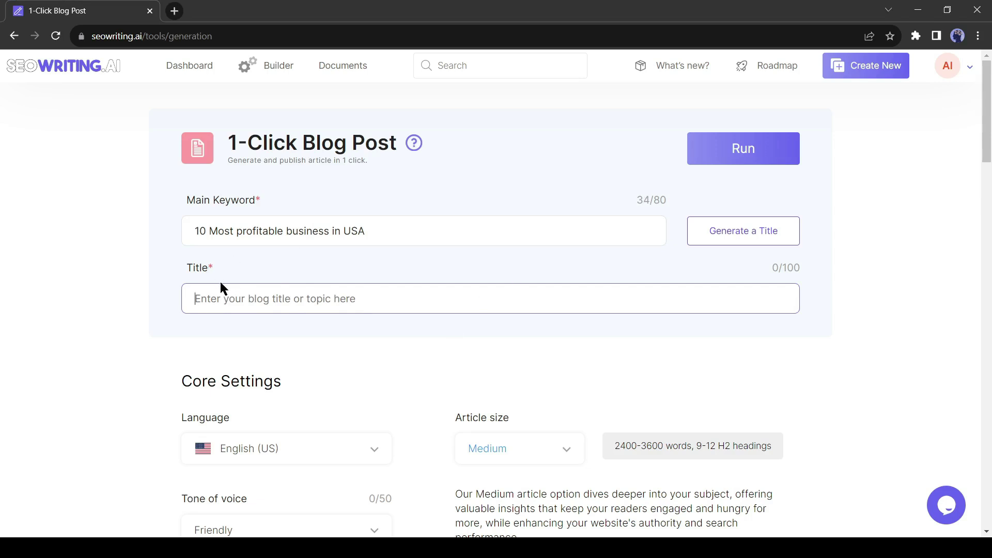
{"action": "left_click", "coordinate": [760, 235]}
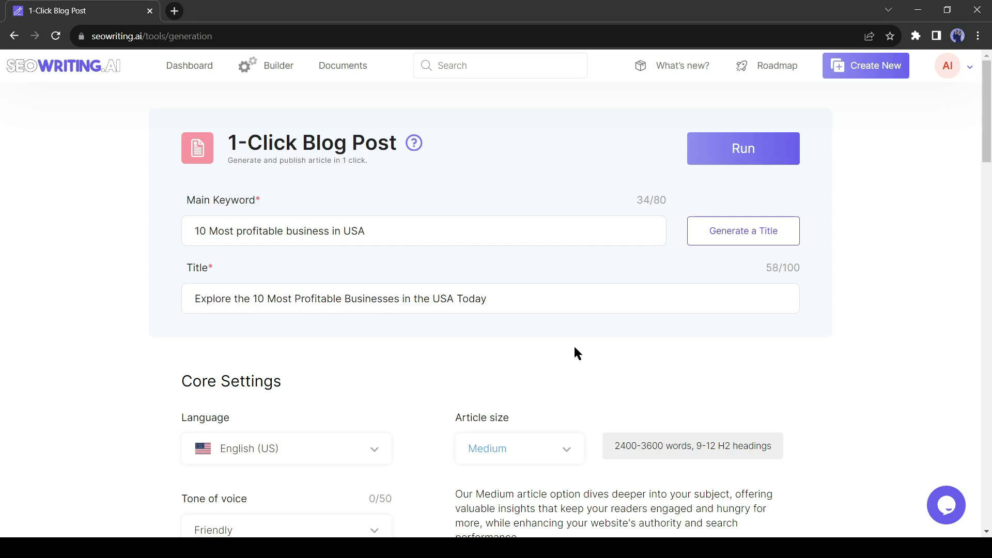
Keep English (US) as the article language.
{"action": "scroll", "coordinate": [377, 331], "scroll_direction": "down", "scroll_amount": 5}
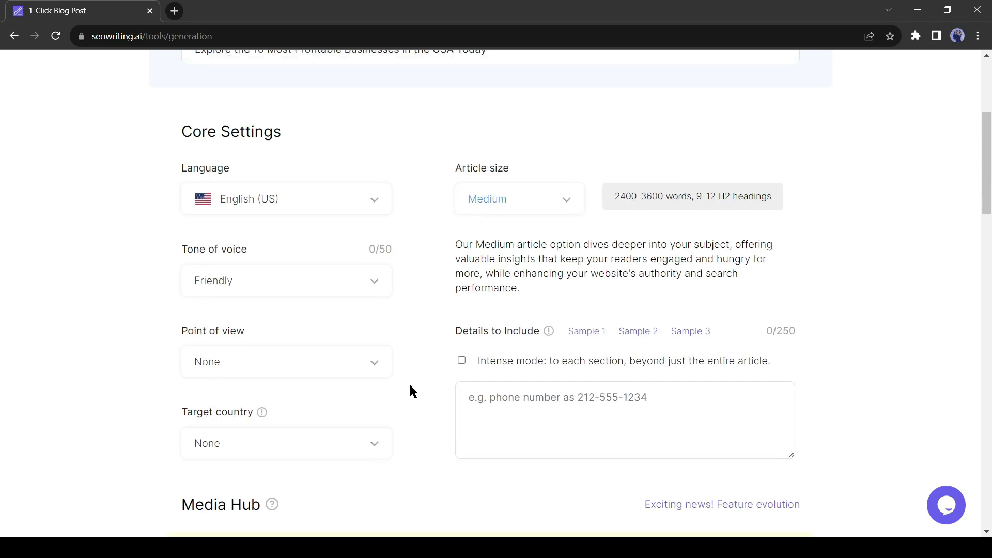
{"action": "scroll", "coordinate": [279, 514], "scroll_direction": "up", "scroll_amount": 1}
{"action": "scroll", "coordinate": [279, 514], "scroll_direction": "down", "scroll_amount": 1}
{"action": "left_click_drag", "start_coordinate": [172, 124], "coordinate": [281, 122]}
{"action": "left_click", "coordinate": [281, 122]}
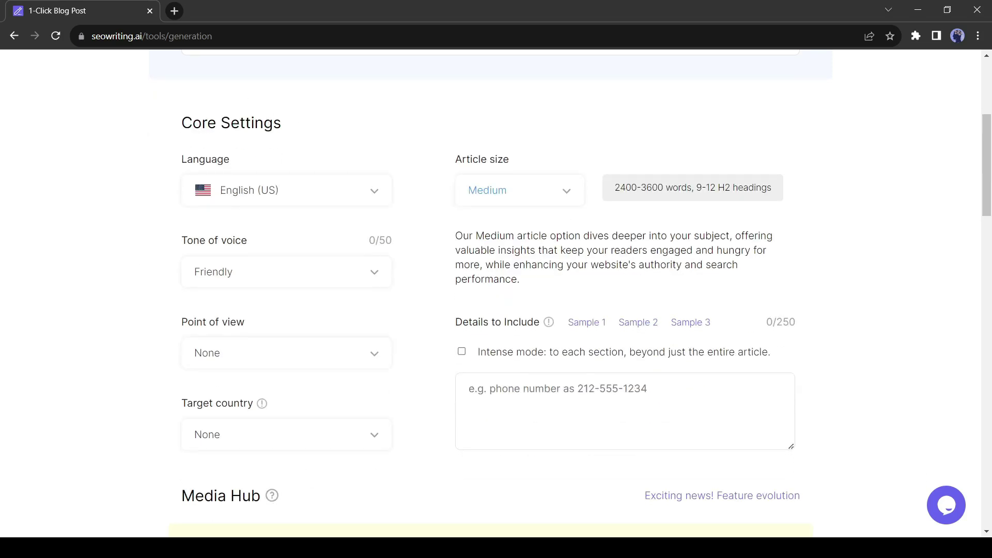
{"action": "left_click", "coordinate": [256, 202]}
{"action": "scroll", "coordinate": [327, 255], "scroll_direction": "down", "scroll_amount": 20}
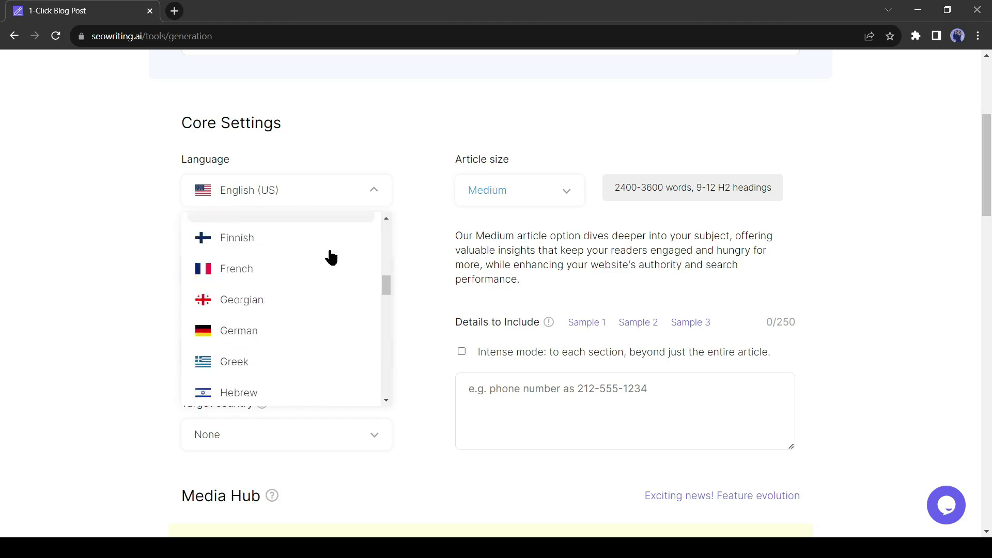
{"action": "scroll", "coordinate": [324, 284], "scroll_direction": "down", "scroll_amount": 8}
{"action": "scroll", "coordinate": [308, 310], "scroll_direction": "up", "scroll_amount": 20}
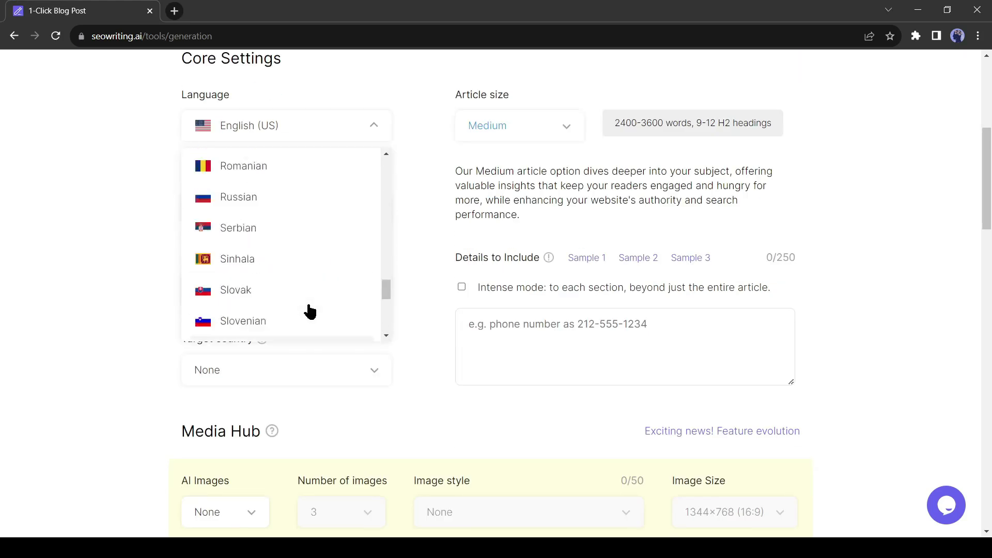
{"action": "scroll", "coordinate": [318, 307], "scroll_direction": "up", "scroll_amount": 10}
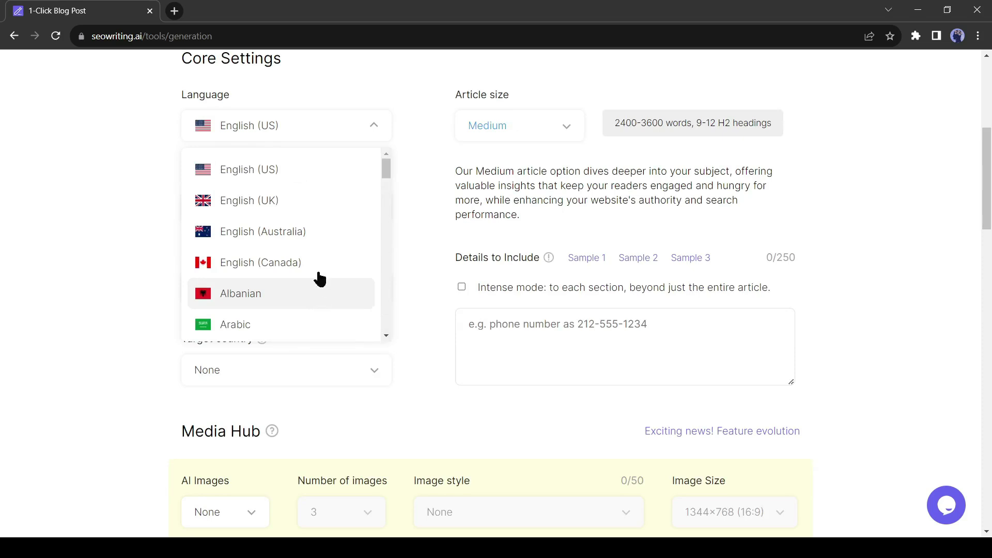
{"action": "left_click", "coordinate": [280, 171]}
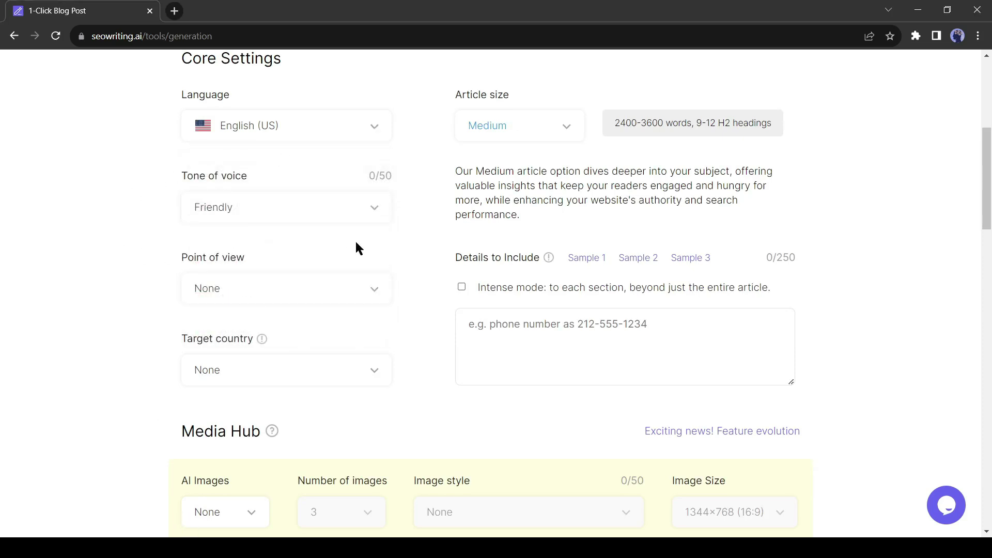
Set the tone of voice to Professional and leave the point of view at None.
{"action": "left_click", "coordinate": [306, 208]}
{"action": "scroll", "coordinate": [297, 356], "scroll_direction": "down", "scroll_amount": 3}
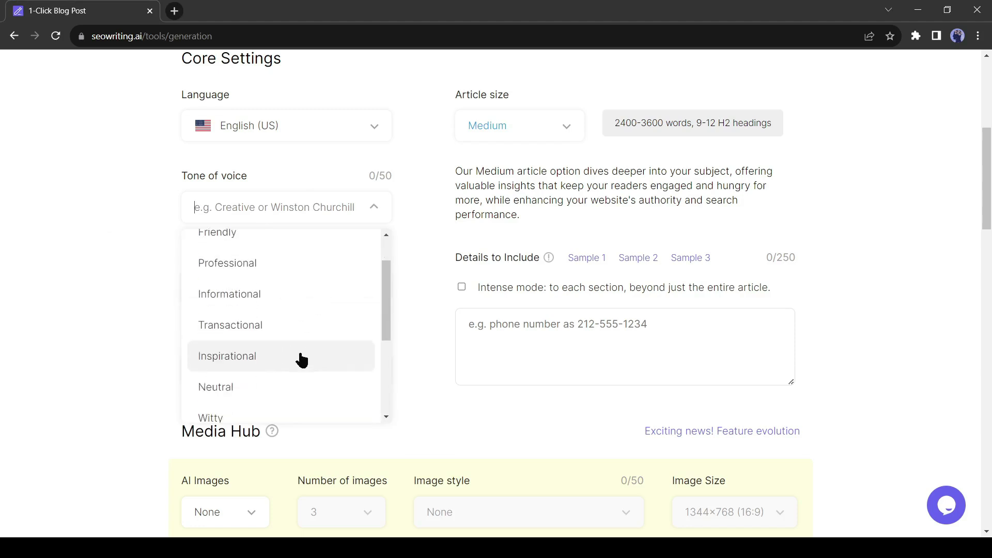
{"action": "scroll", "coordinate": [292, 373], "scroll_direction": "down", "scroll_amount": 5}
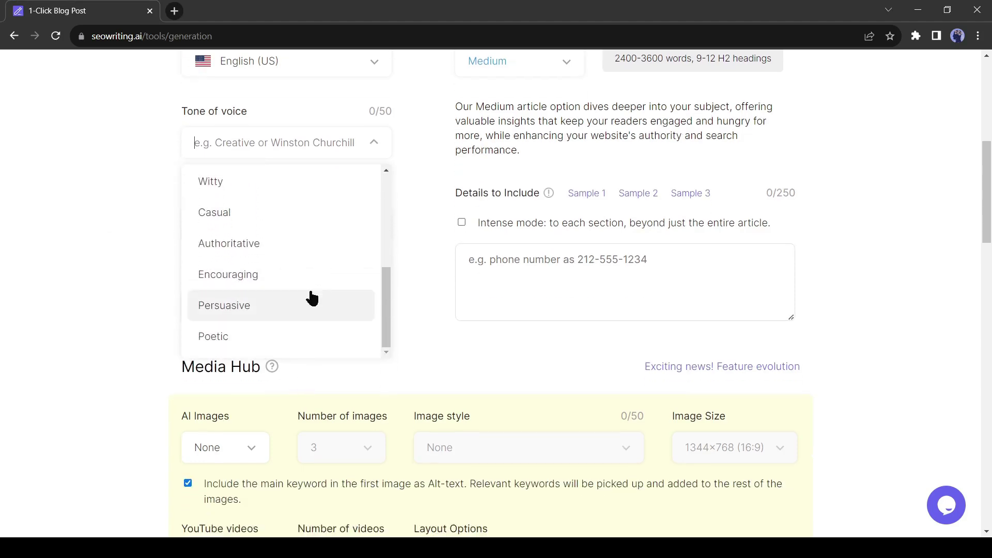
{"action": "scroll", "coordinate": [299, 299], "scroll_direction": "up", "scroll_amount": 4}
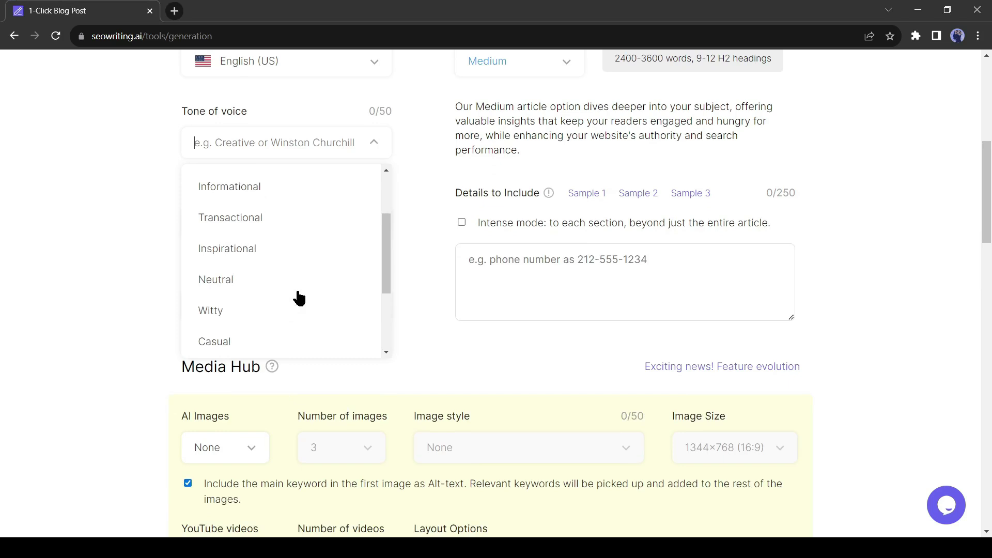
{"action": "scroll", "coordinate": [299, 297], "scroll_direction": "up", "scroll_amount": 3}
{"action": "left_click", "coordinate": [294, 255]}
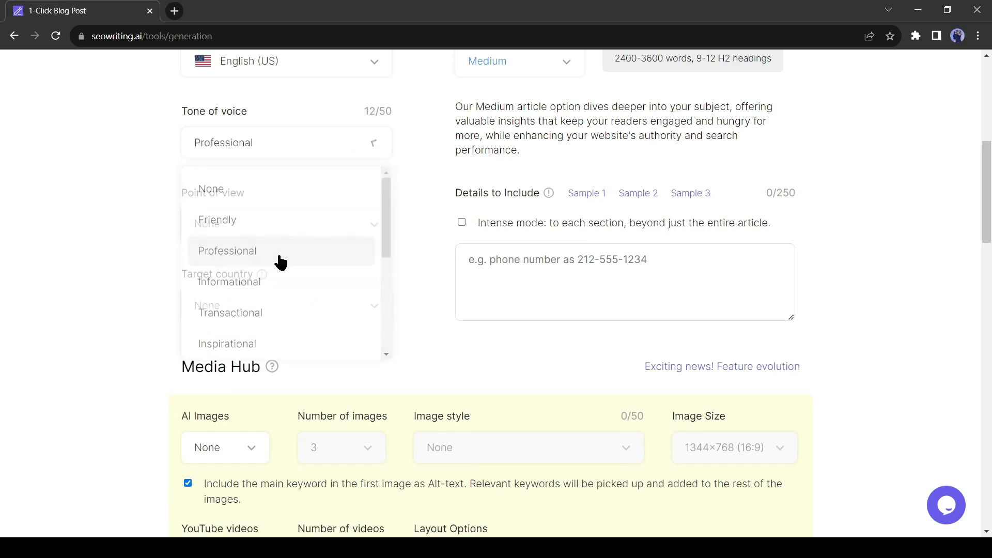
{"action": "left_click", "coordinate": [280, 235]}
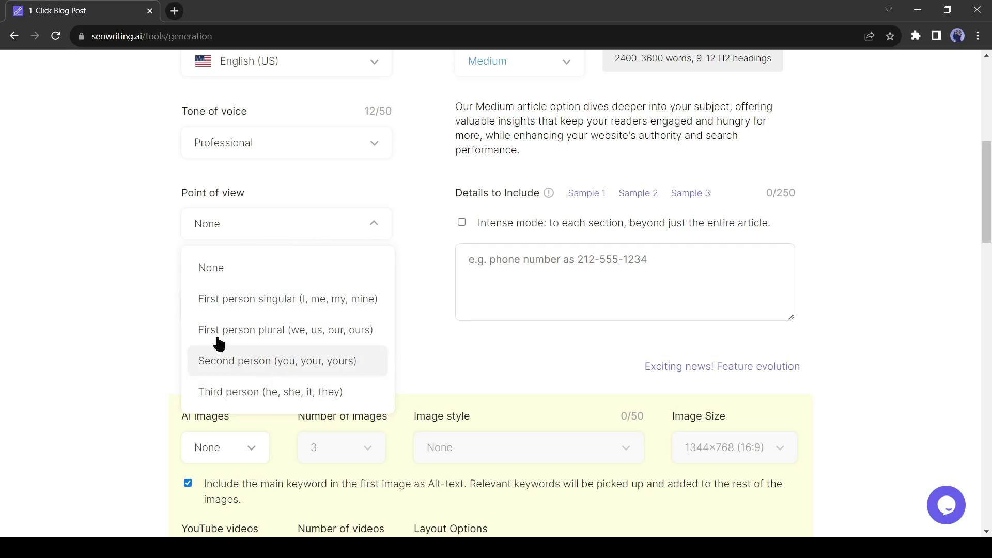
{"action": "left_click", "coordinate": [243, 277]}
Choose United States as the target country.
{"action": "left_click", "coordinate": [257, 312]}
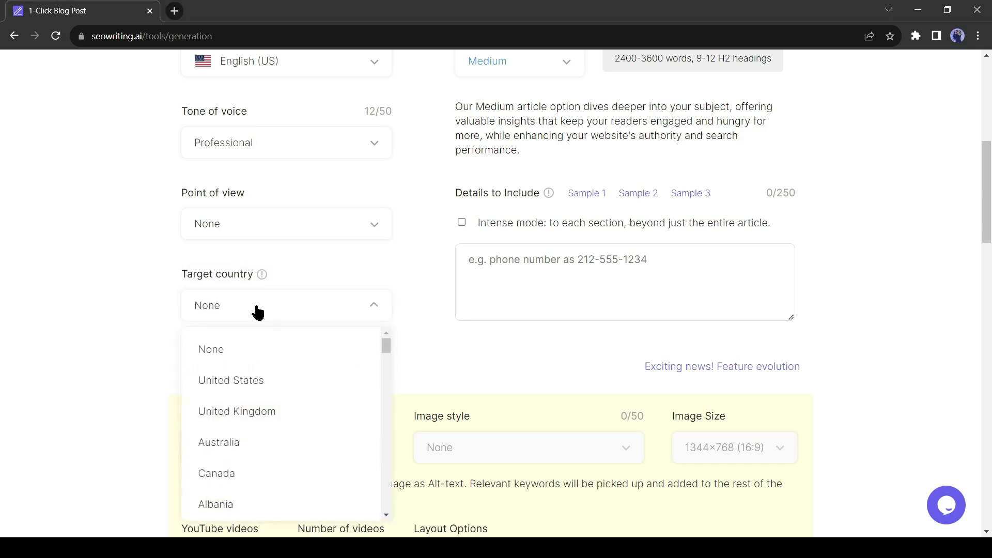
{"action": "scroll", "coordinate": [275, 458], "scroll_direction": "down", "scroll_amount": 3}
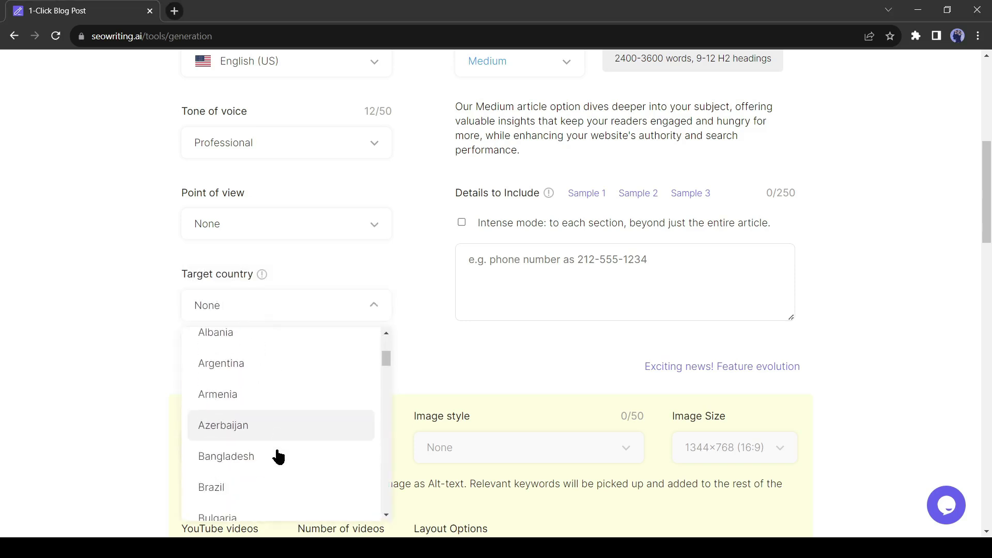
{"action": "scroll", "coordinate": [278, 458], "scroll_direction": "down", "scroll_amount": 15}
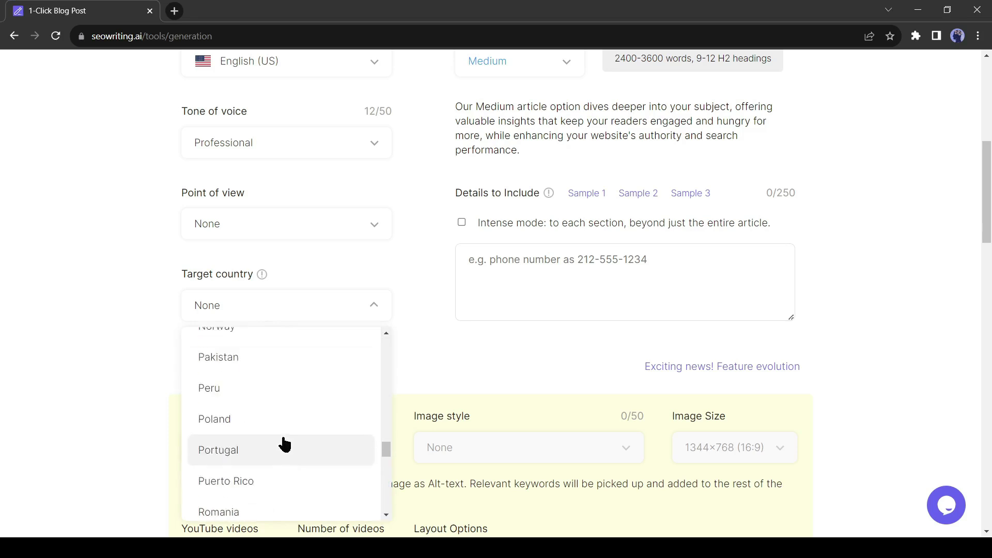
{"action": "scroll", "coordinate": [284, 442], "scroll_direction": "down", "scroll_amount": 10}
{"action": "scroll", "coordinate": [285, 440], "scroll_direction": "up", "scroll_amount": 20}
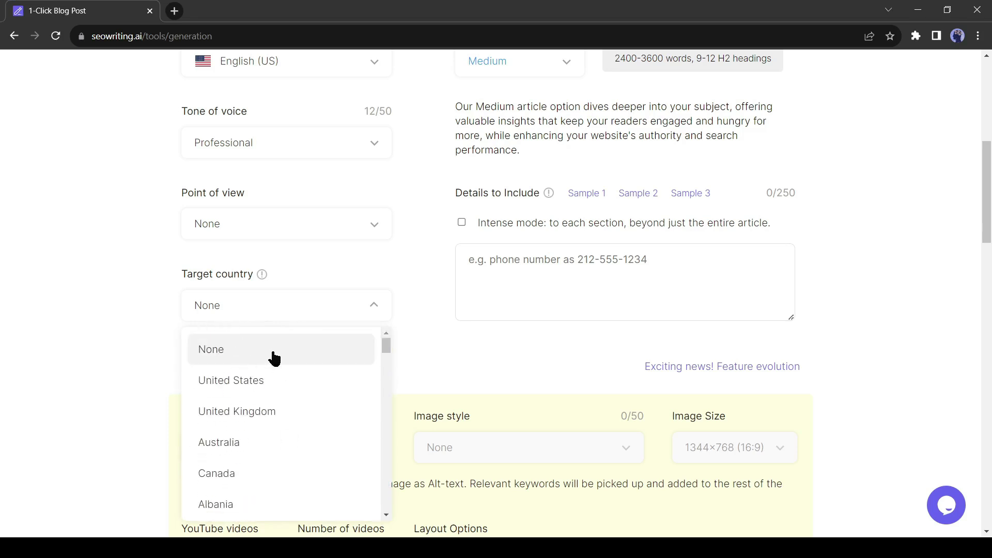
{"action": "left_click", "coordinate": [233, 381]}
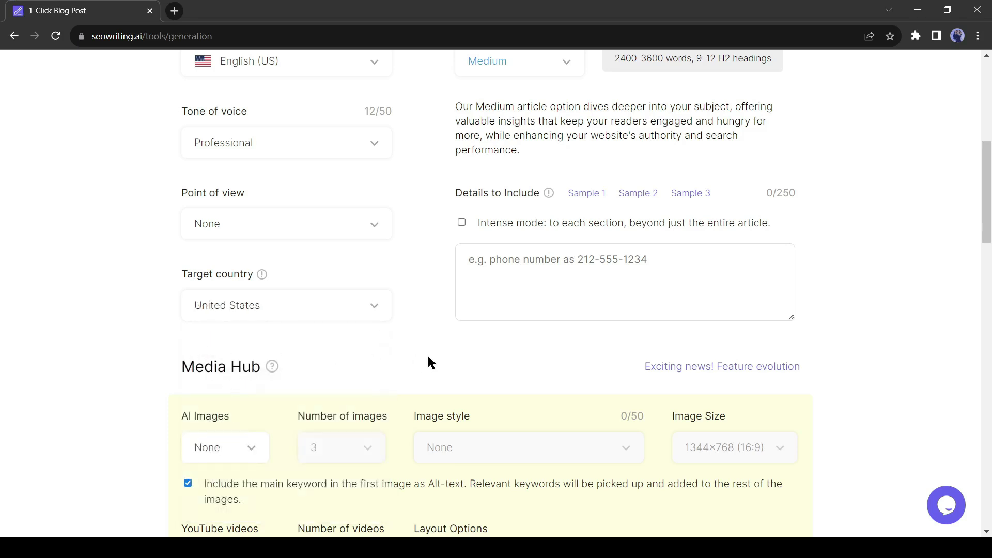
{"action": "scroll", "coordinate": [428, 361], "scroll_direction": "up", "scroll_amount": 3}
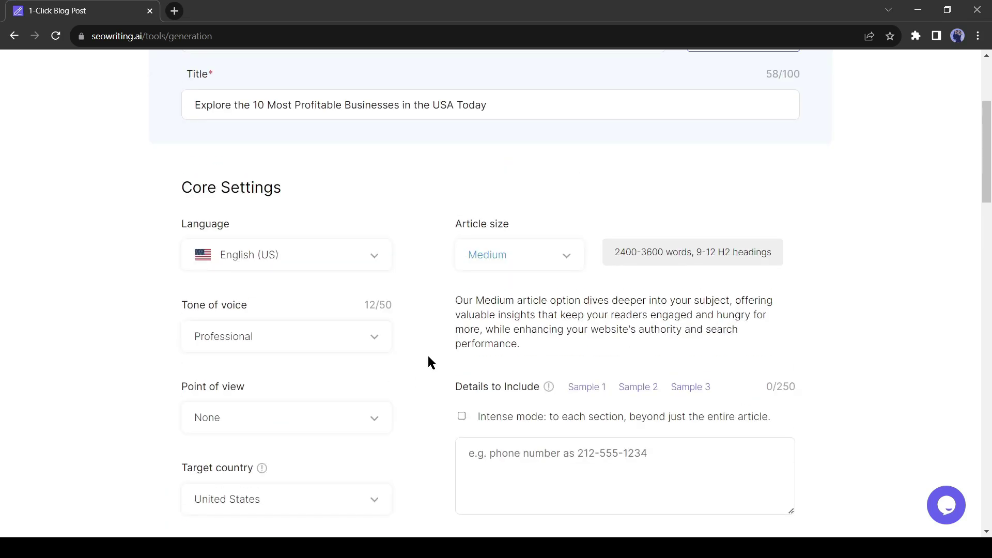
{"action": "left_click", "coordinate": [515, 261]}
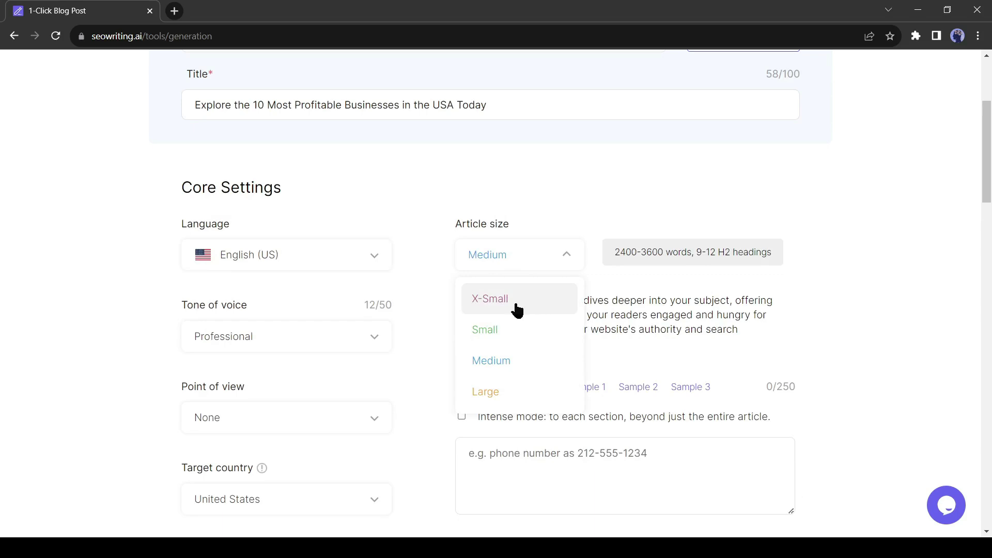
{"action": "left_click", "coordinate": [531, 310]}
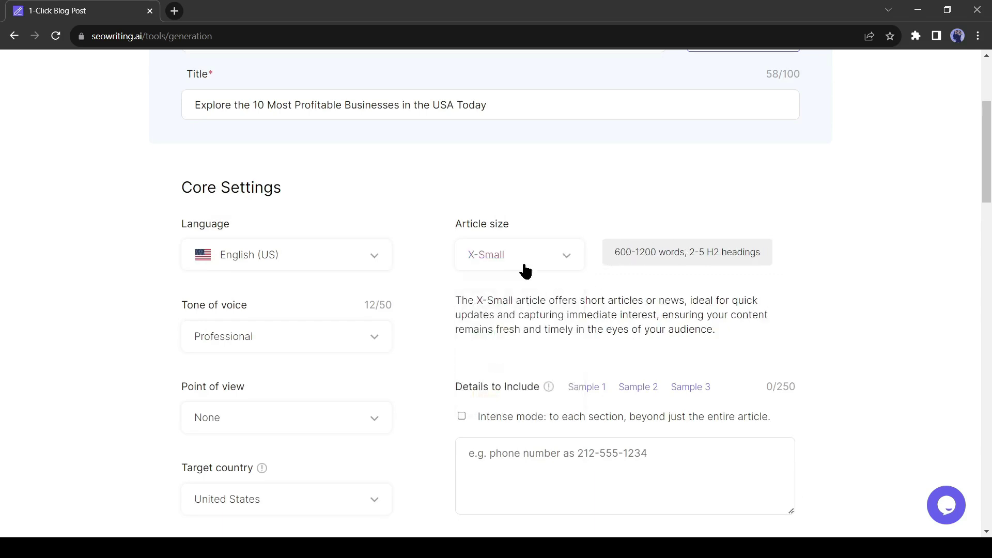
{"action": "left_click", "coordinate": [501, 270]}
{"action": "left_click", "coordinate": [503, 327]}
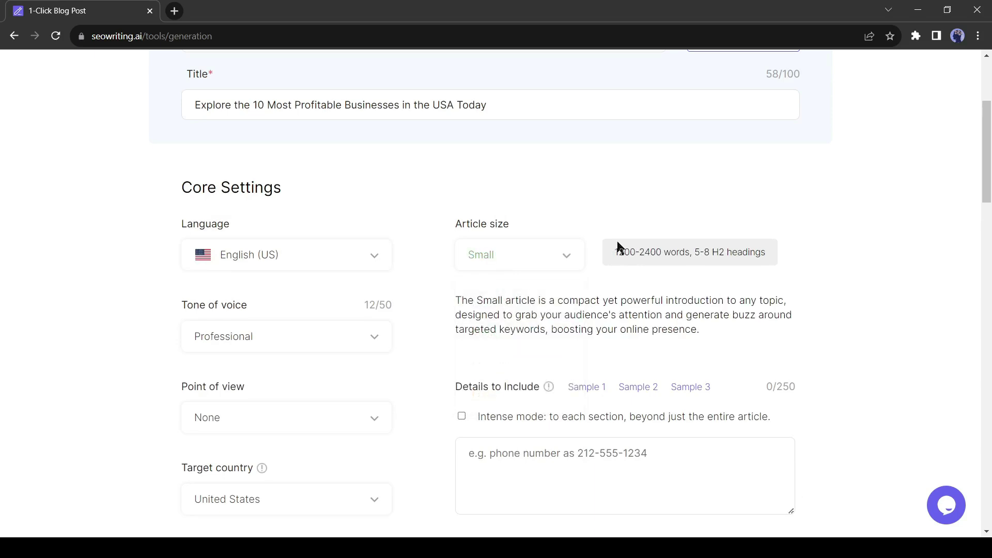
{"action": "left_click", "coordinate": [514, 262]}
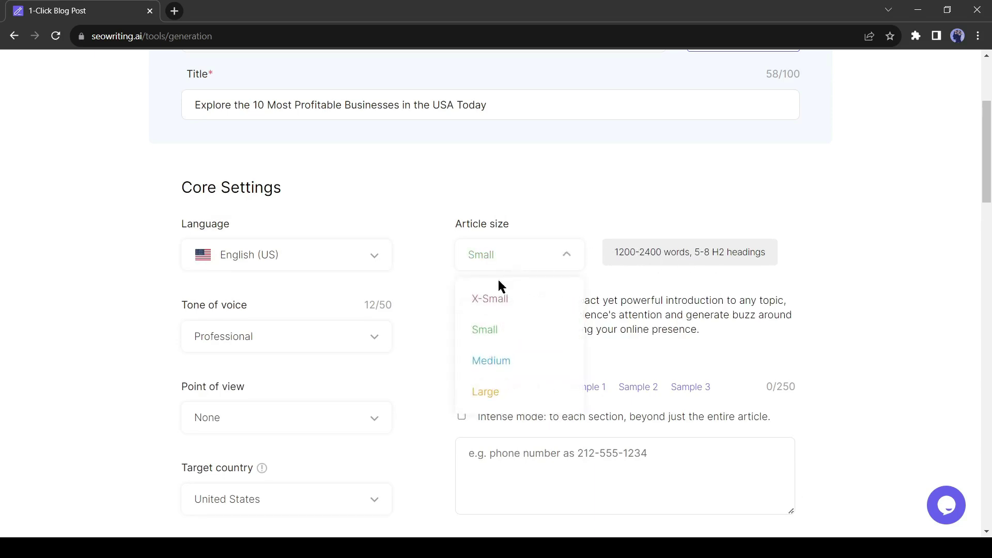
{"action": "left_click", "coordinate": [504, 371]}
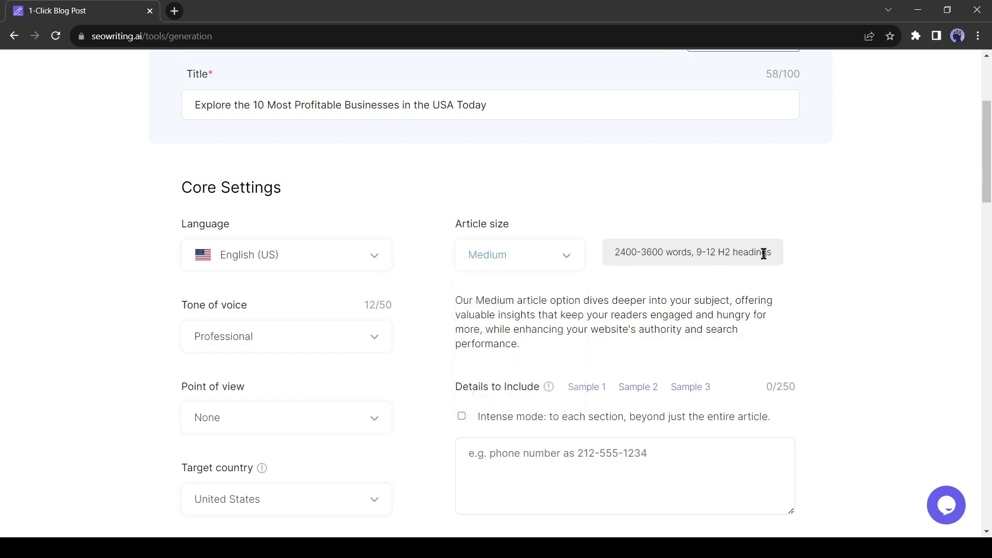
{"action": "left_click", "coordinate": [507, 267]}
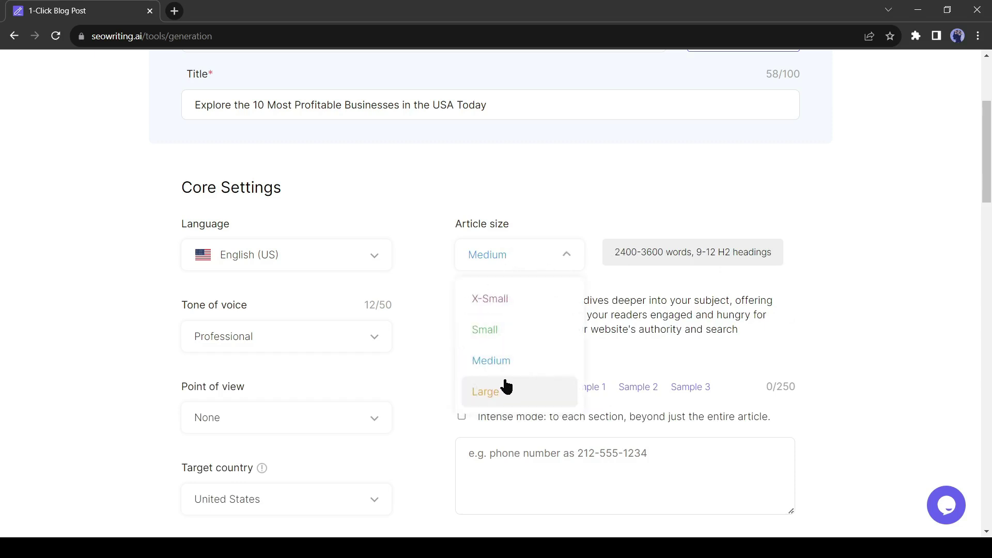
{"action": "left_click", "coordinate": [506, 389]}
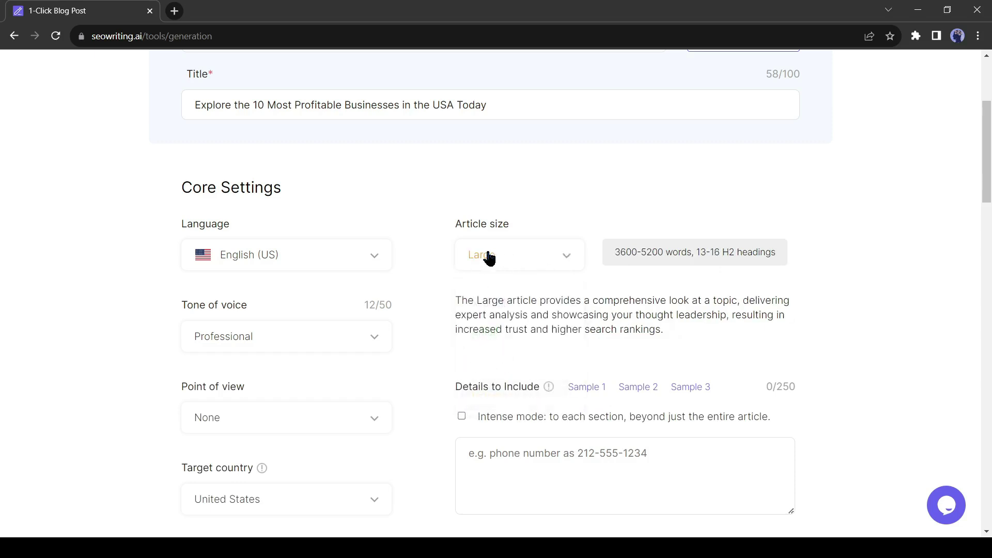
{"action": "left_click", "coordinate": [495, 265]}
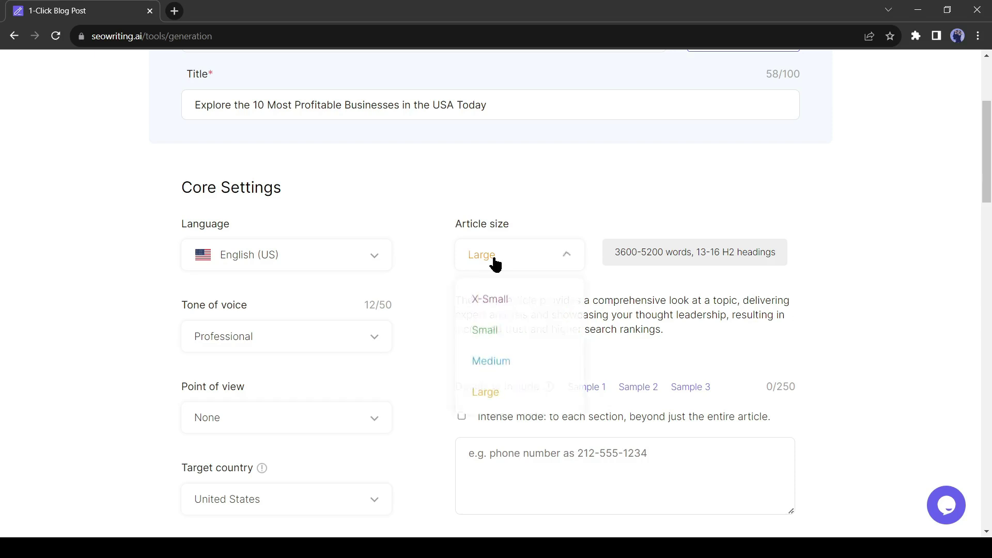
{"action": "left_click", "coordinate": [490, 368]}
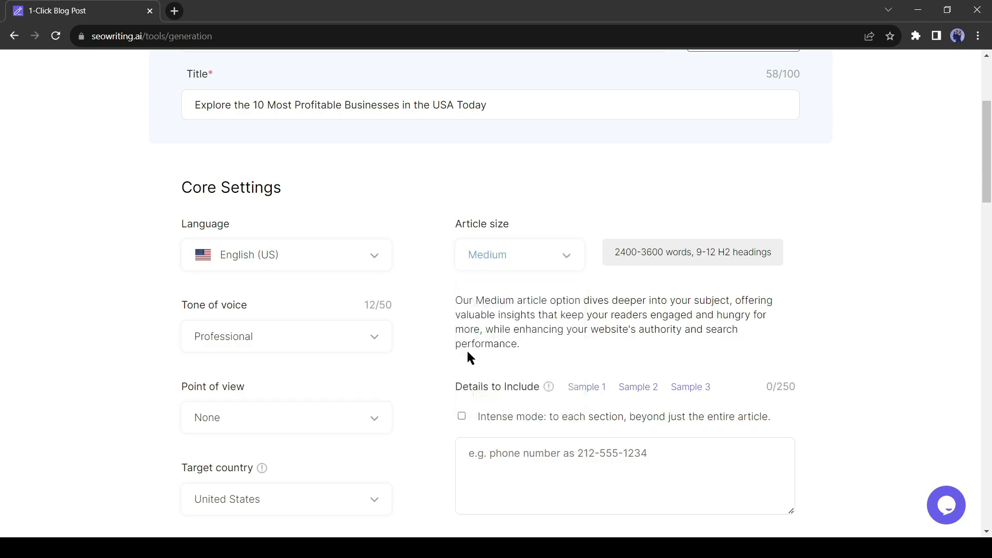
{"action": "scroll", "coordinate": [423, 343], "scroll_direction": "down", "scroll_amount": 3}
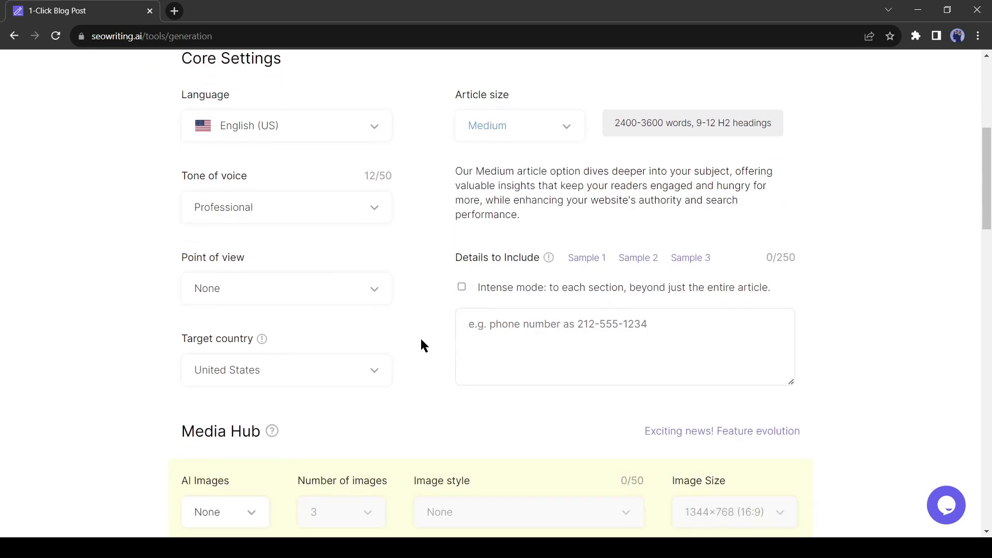
{"action": "left_click", "coordinate": [518, 337]}
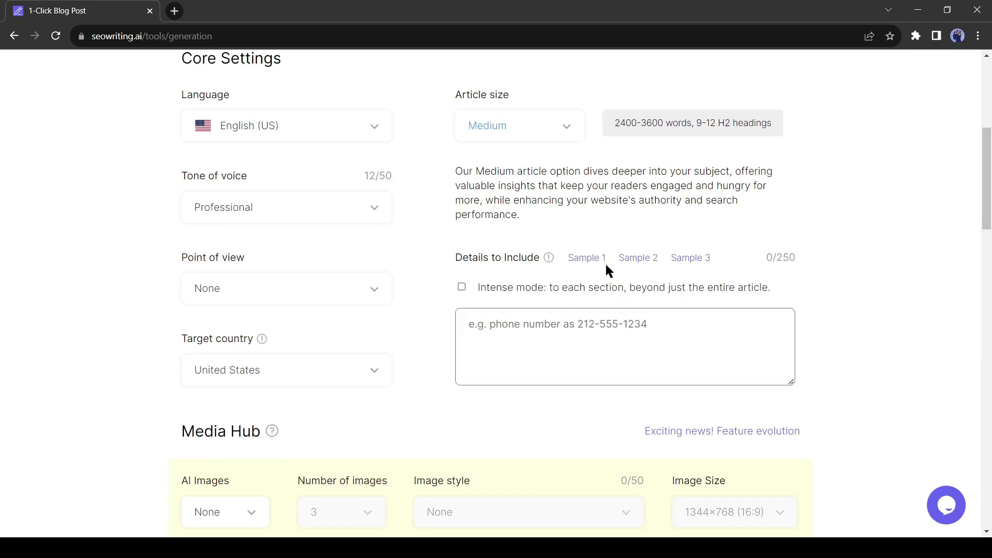
{"action": "scroll", "coordinate": [459, 321], "scroll_direction": "down", "scroll_amount": 5}
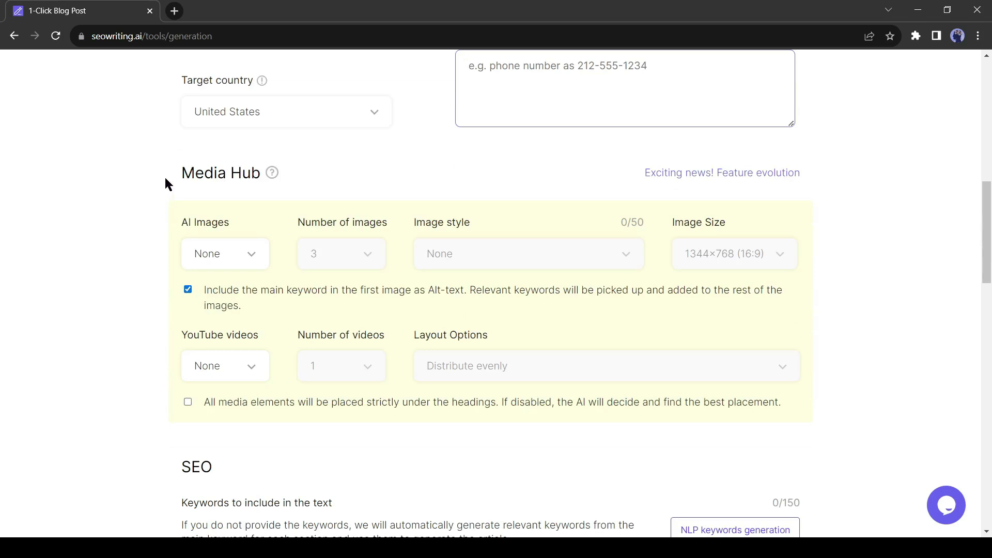
In Media Hub, turn AI Images on and set the number of images to 5.
{"action": "left_click_drag", "start_coordinate": [164, 178], "coordinate": [255, 177]}
{"action": "left_click", "coordinate": [393, 181]}
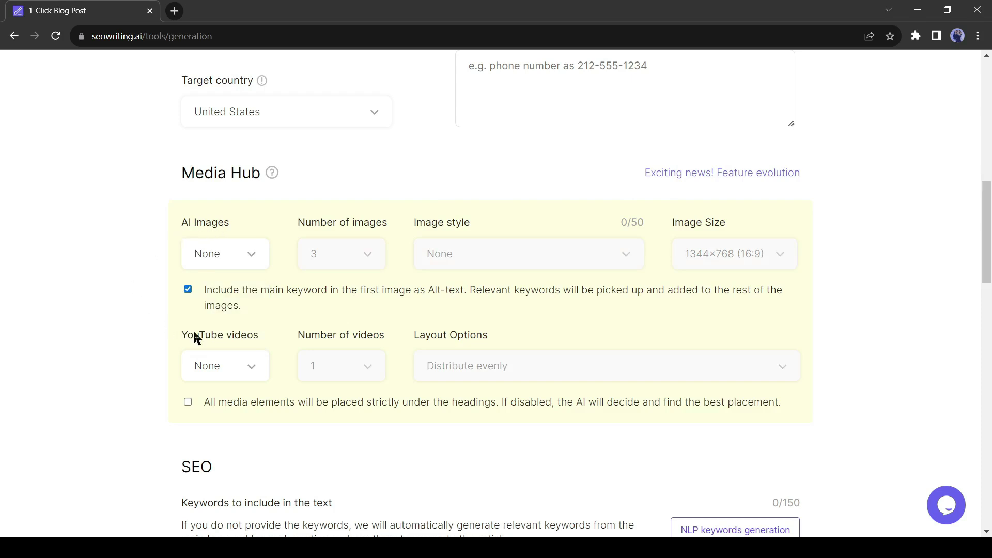
{"action": "left_click_drag", "start_coordinate": [190, 335], "coordinate": [283, 343]}
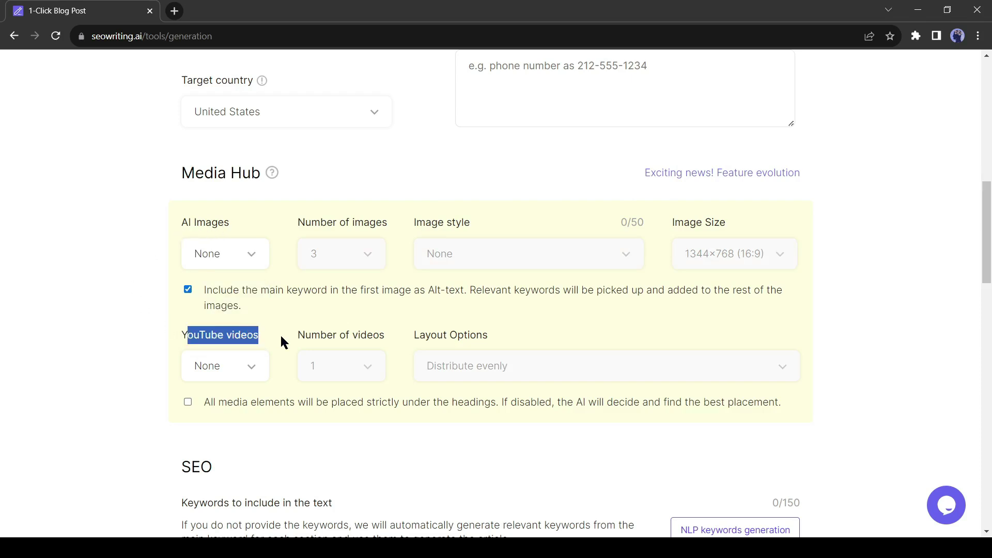
{"action": "left_click", "coordinate": [325, 336]}
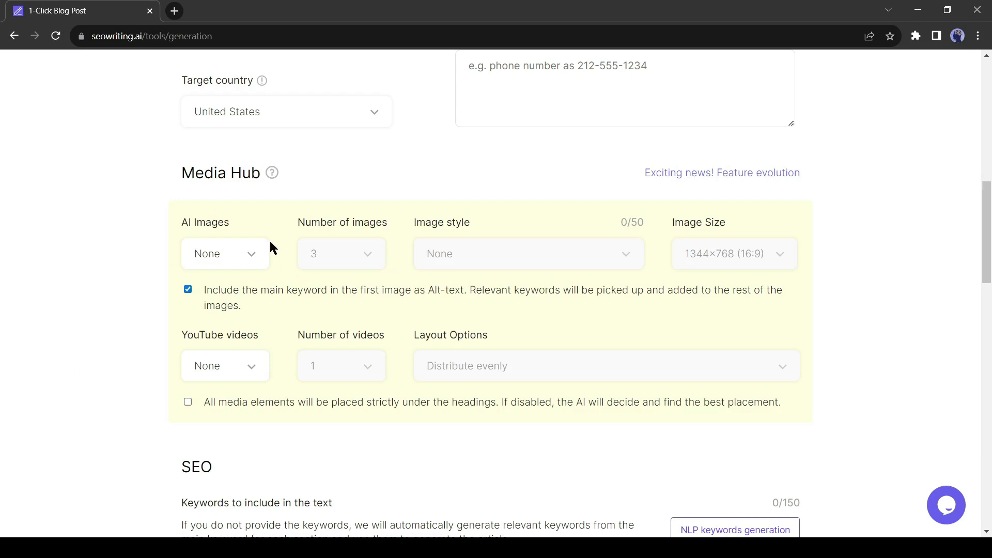
{"action": "left_click", "coordinate": [228, 259]}
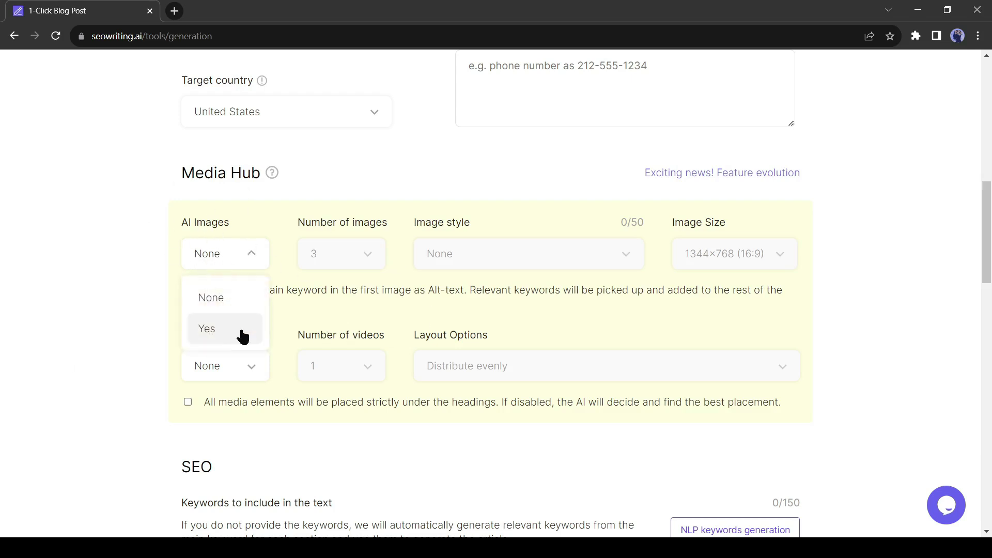
{"action": "left_click", "coordinate": [237, 333]}
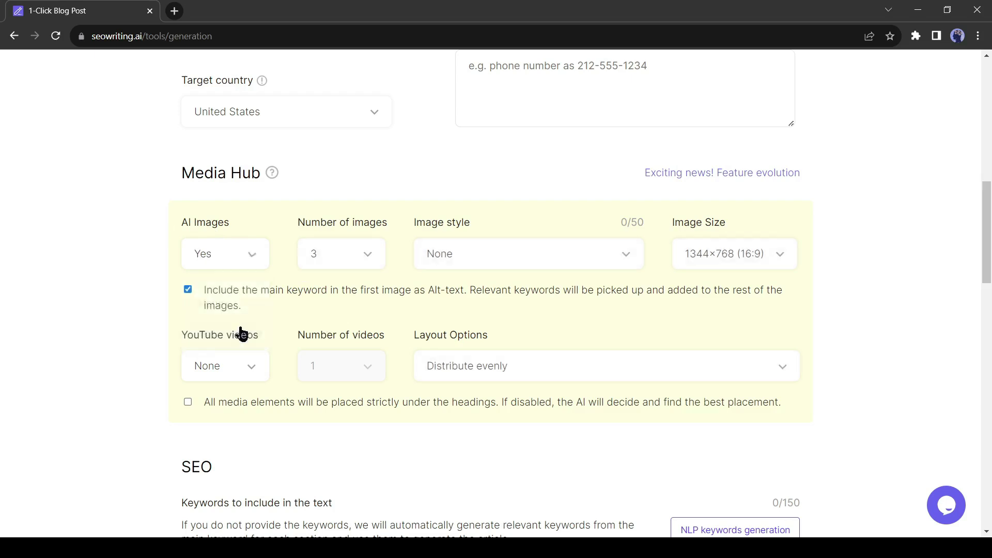
{"action": "left_click", "coordinate": [346, 259]}
{"action": "scroll", "coordinate": [380, 318], "scroll_direction": "down", "scroll_amount": 2}
{"action": "scroll", "coordinate": [352, 333], "scroll_direction": "up", "scroll_amount": 1}
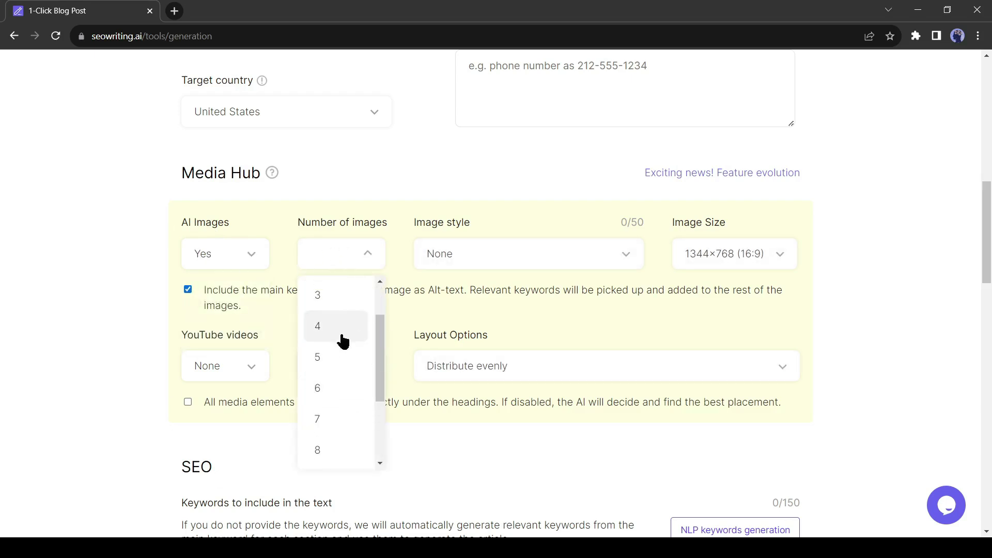
{"action": "left_click", "coordinate": [341, 357]}
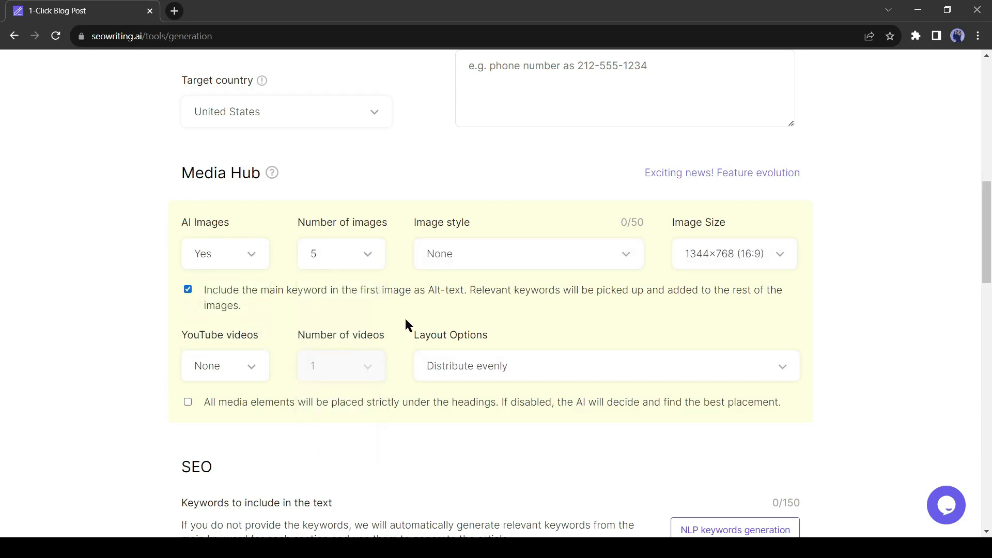
Set the image style to Photo and the image size to 1344×768 (16:9).
{"action": "left_click", "coordinate": [533, 261]}
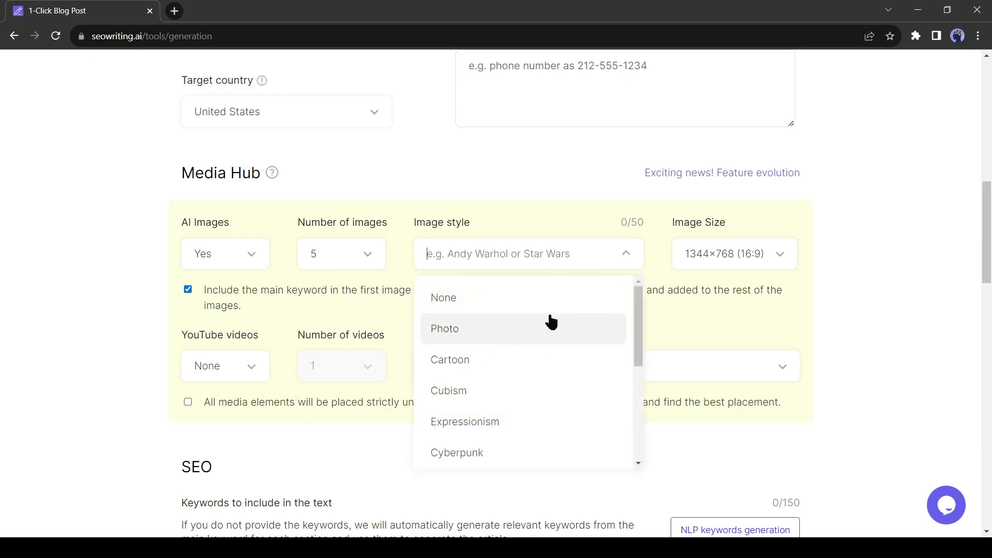
{"action": "scroll", "coordinate": [548, 331], "scroll_direction": "down", "scroll_amount": 1}
{"action": "scroll", "coordinate": [533, 386], "scroll_direction": "down", "scroll_amount": 1}
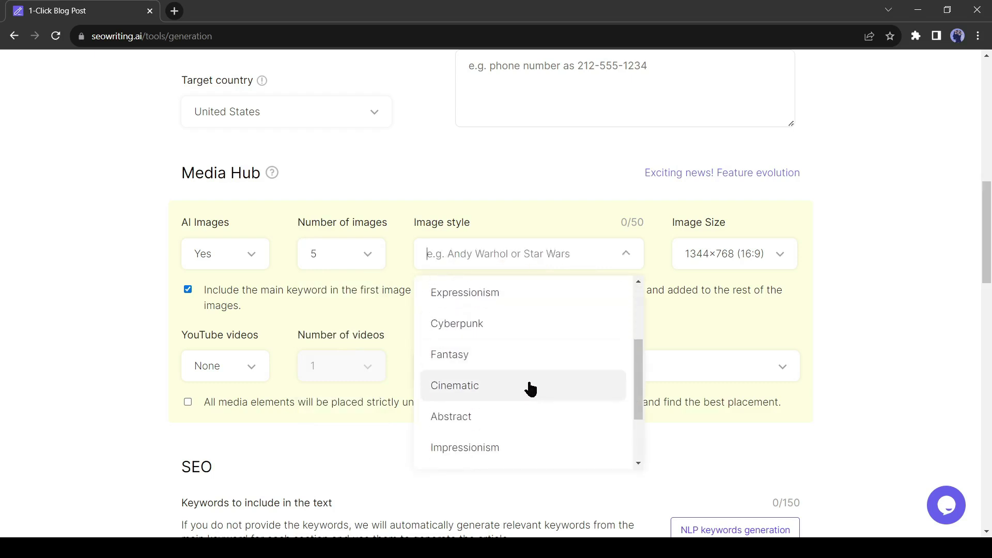
{"action": "scroll", "coordinate": [528, 390], "scroll_direction": "down", "scroll_amount": 2}
{"action": "scroll", "coordinate": [528, 390], "scroll_direction": "down", "scroll_amount": 1}
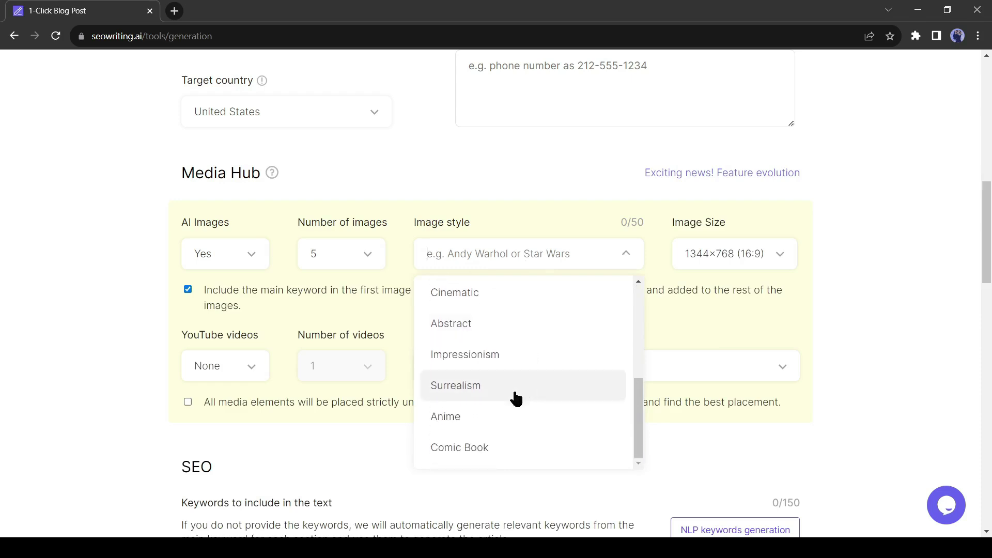
{"action": "scroll", "coordinate": [498, 450], "scroll_direction": "up", "scroll_amount": 4}
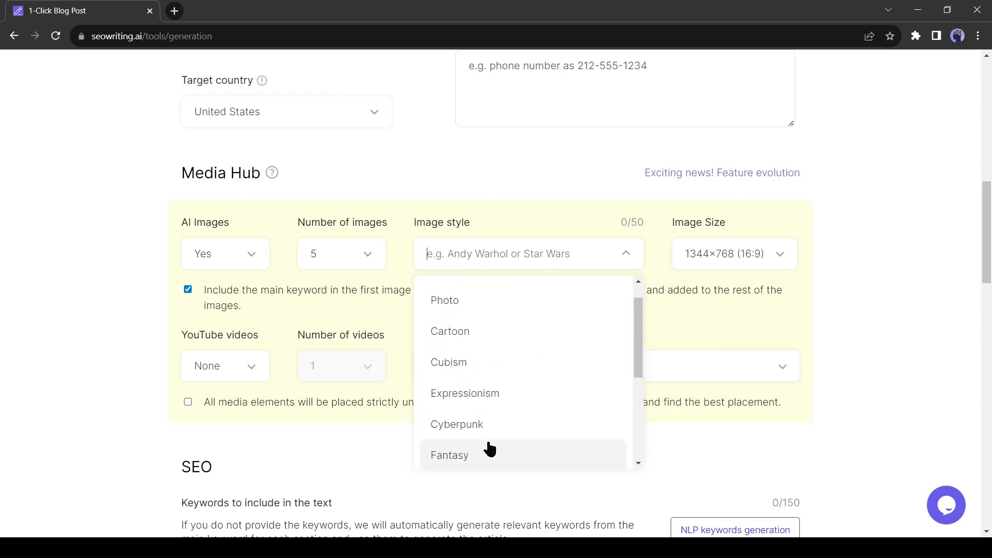
{"action": "left_click", "coordinate": [494, 341]}
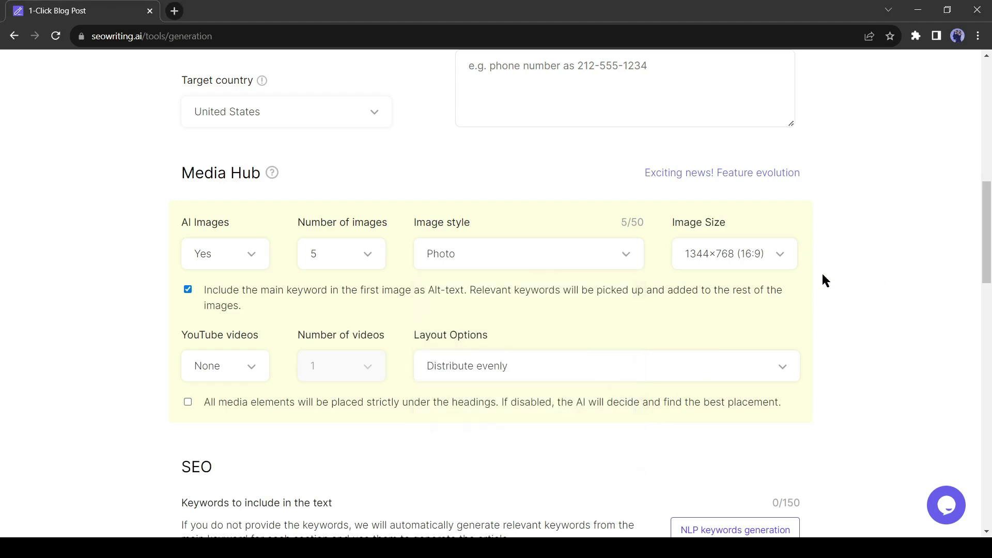
{"action": "left_click", "coordinate": [748, 261]}
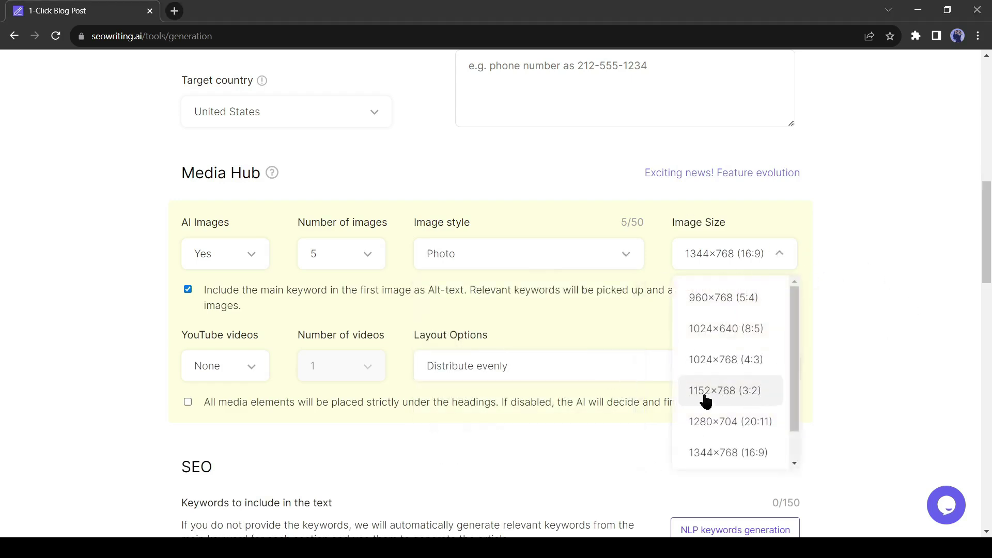
{"action": "left_click", "coordinate": [738, 455]}
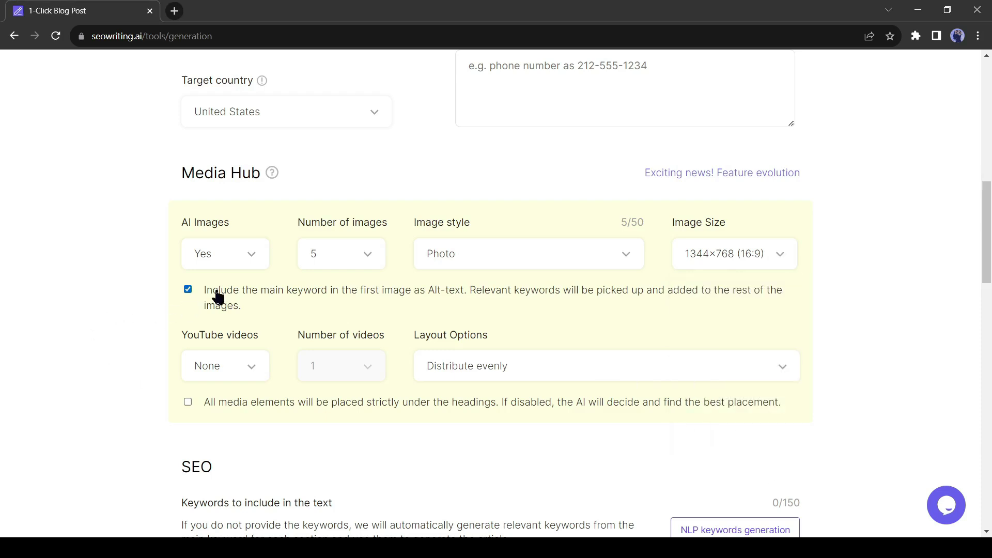
Switch YouTube videos to Yes.
{"action": "left_click_drag", "start_coordinate": [276, 300], "coordinate": [470, 297]}
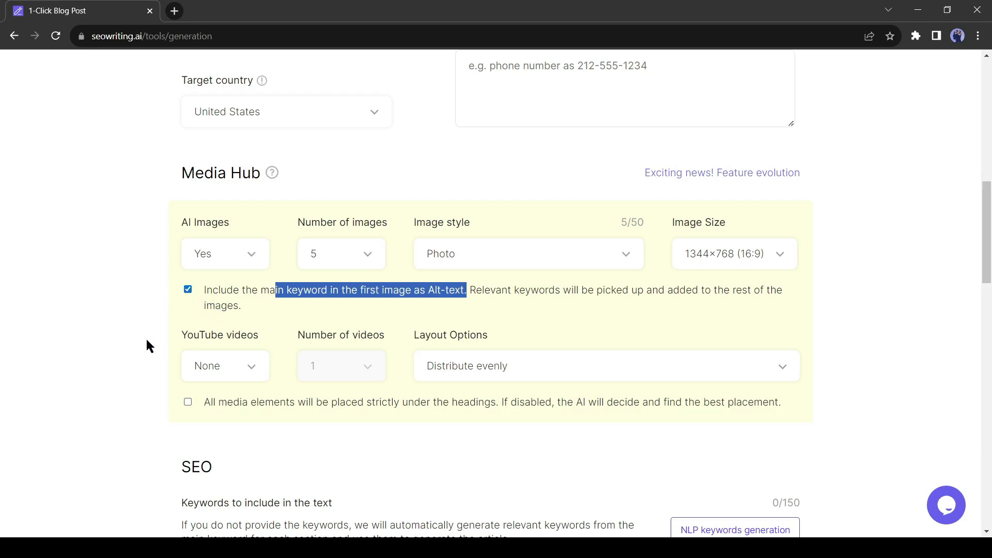
{"action": "left_click", "coordinate": [130, 333]}
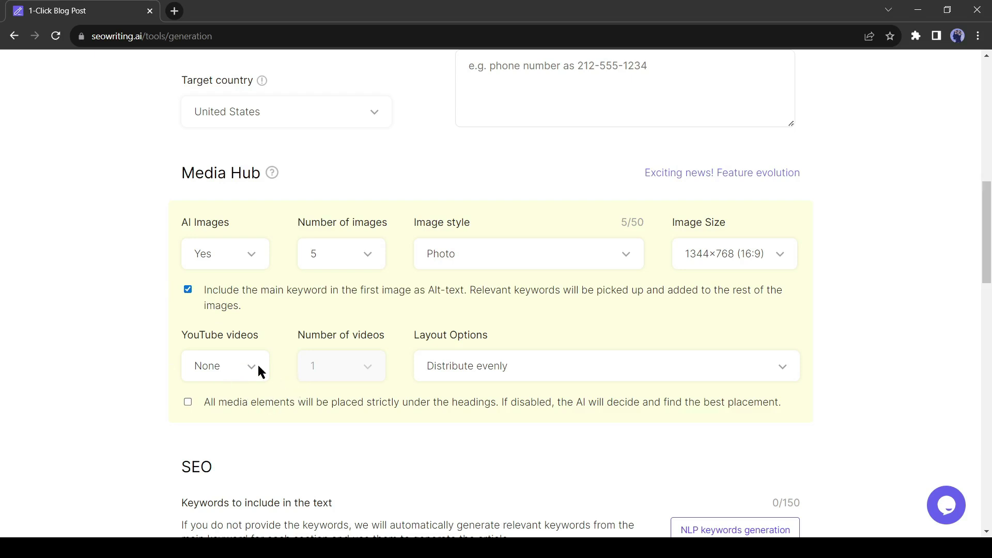
{"action": "left_click", "coordinate": [217, 366]}
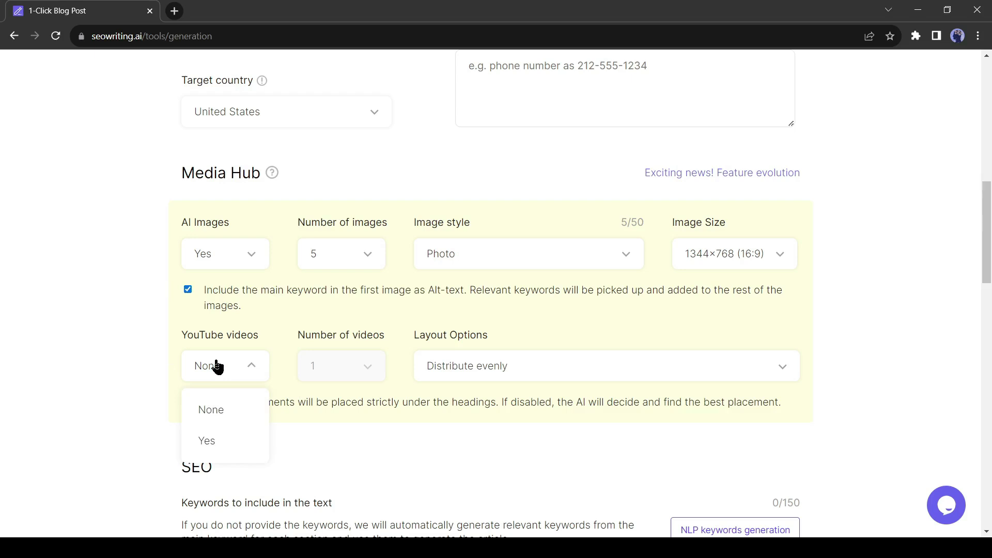
{"action": "left_click", "coordinate": [217, 366]}
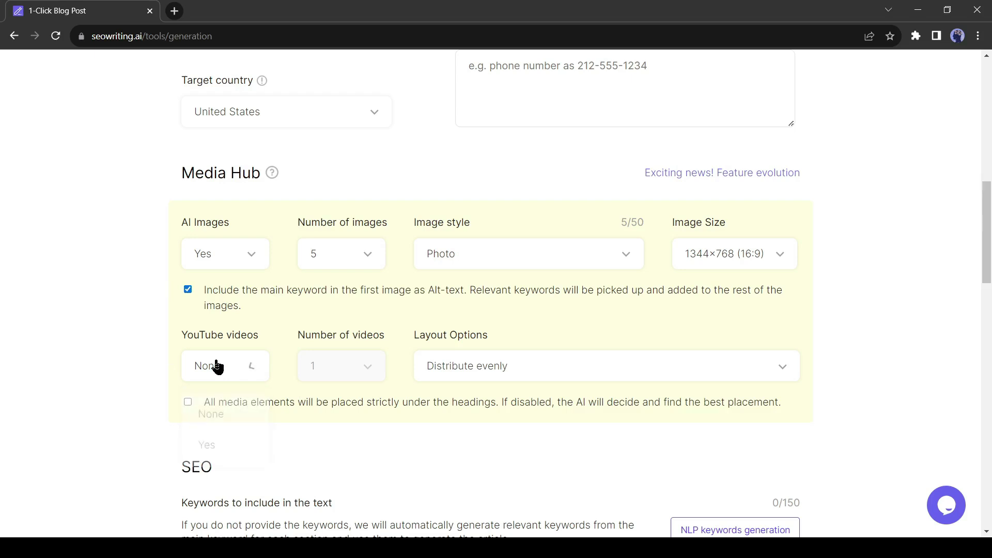
{"action": "left_click", "coordinate": [218, 366]}
{"action": "left_click", "coordinate": [224, 450]}
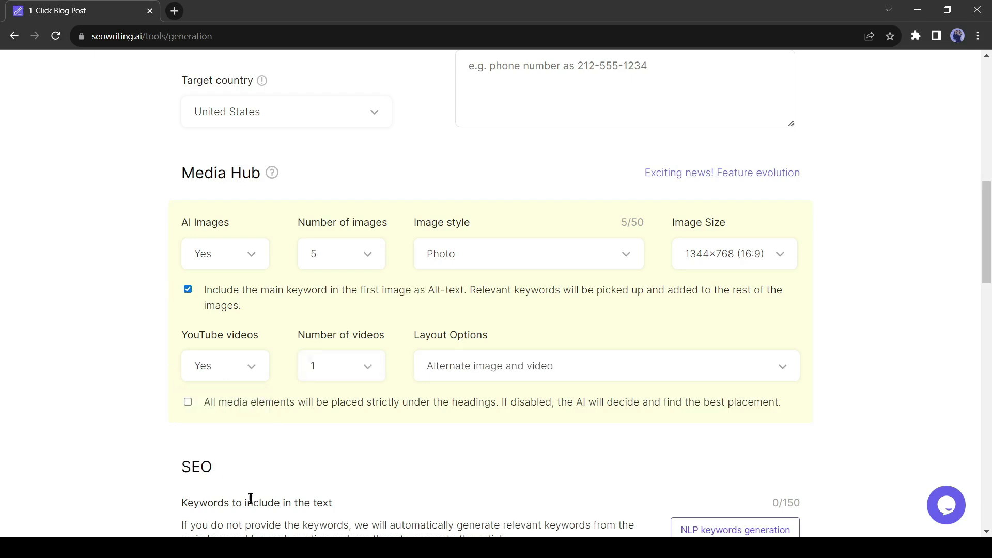
Set the number of videos to 1 and the layout to 'Alternate video and image'.
{"action": "left_click", "coordinate": [352, 377]}
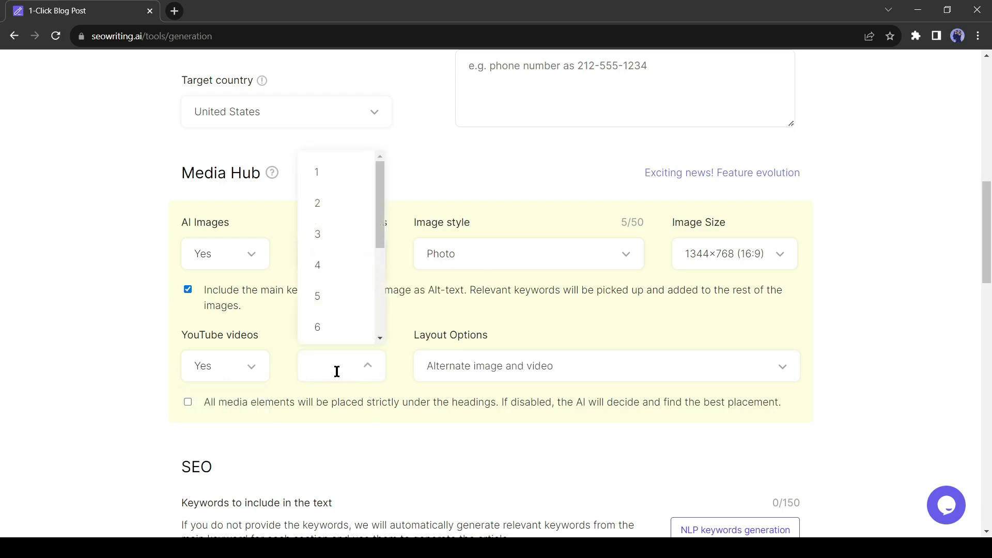
{"action": "left_click", "coordinate": [336, 186]}
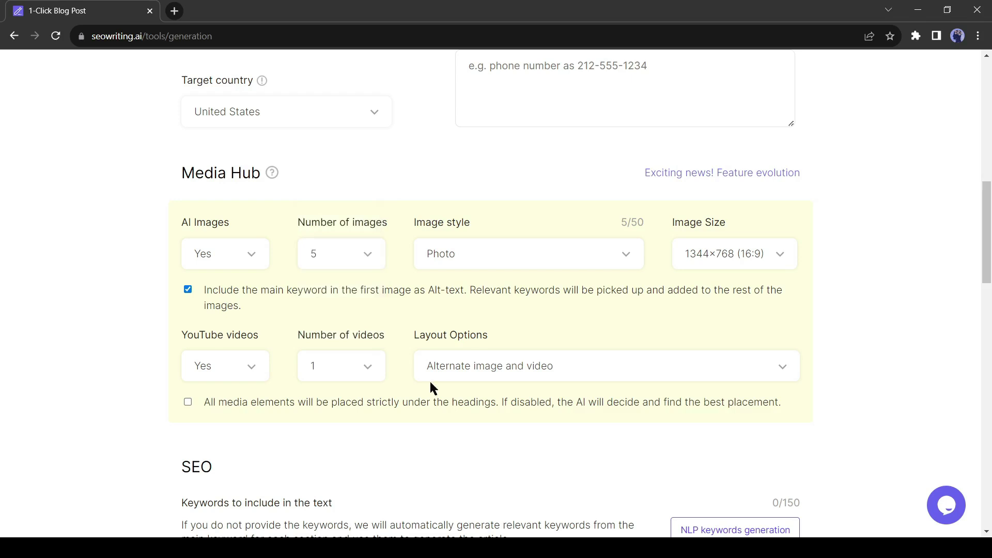
{"action": "left_click", "coordinate": [562, 373]}
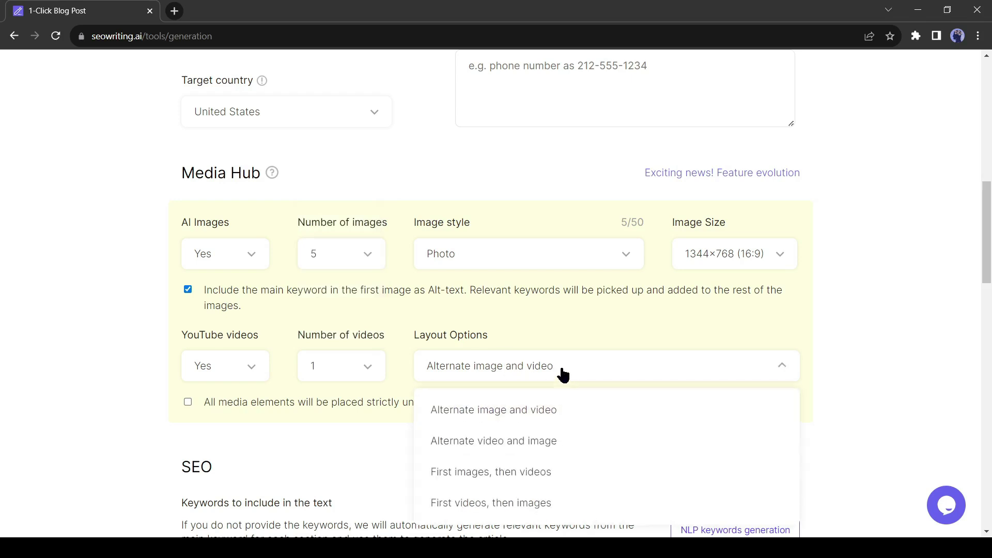
{"action": "left_click", "coordinate": [583, 440]}
{"action": "scroll", "coordinate": [458, 310], "scroll_direction": "down", "scroll_amount": 2}
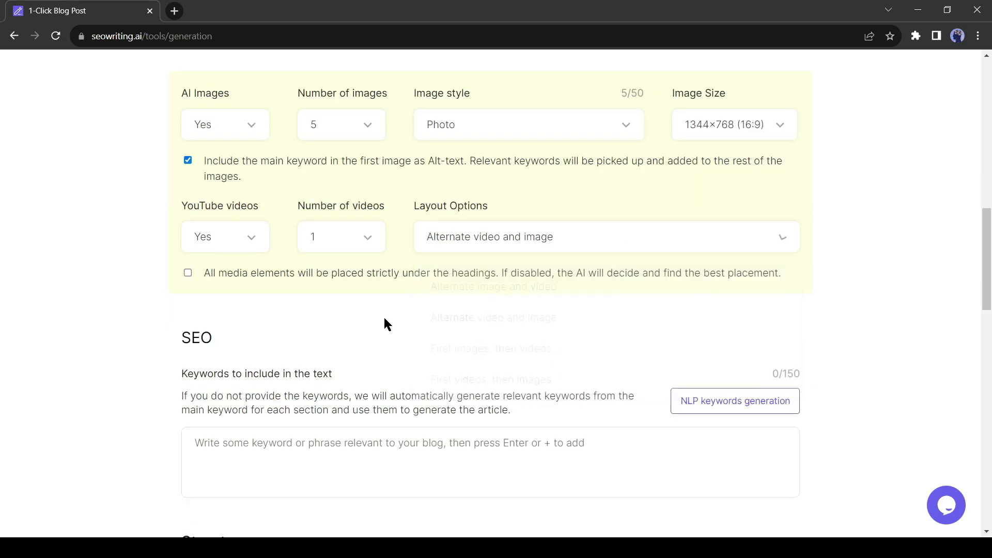
Run NLP keywords generation to fill the keywords box with suggestions like 'profitable business ideas in usa'.
{"action": "scroll", "coordinate": [383, 315], "scroll_direction": "down", "scroll_amount": 1}
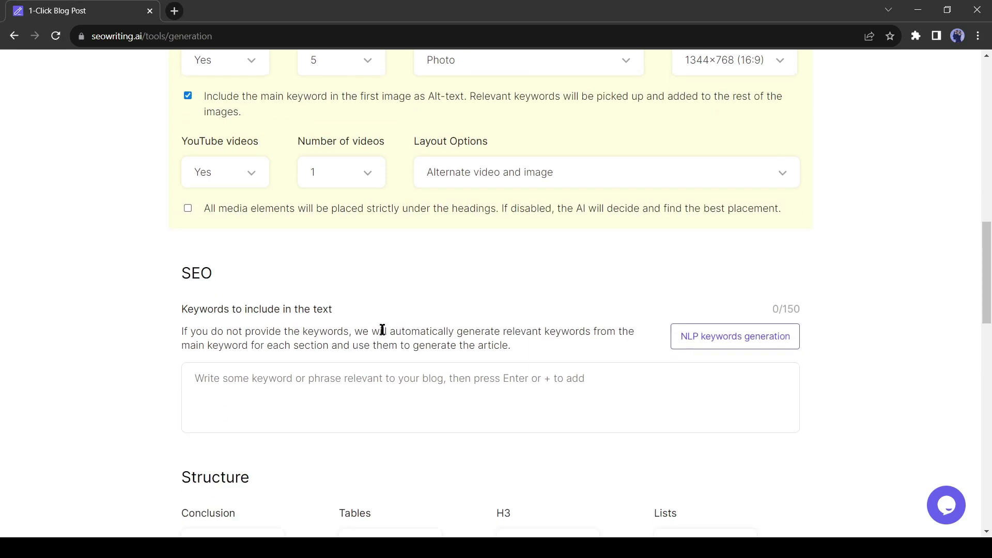
{"action": "scroll", "coordinate": [260, 324], "scroll_direction": "down", "scroll_amount": 1}
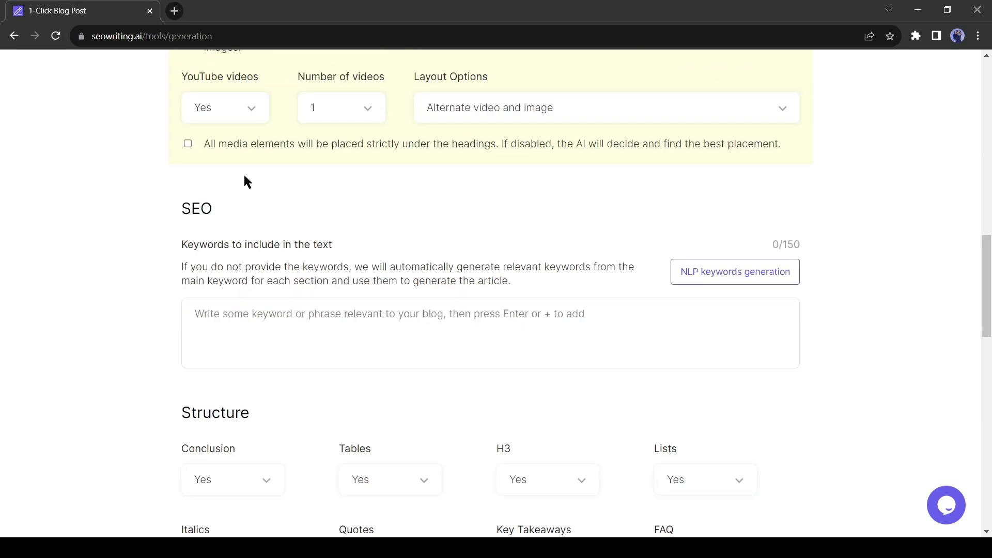
{"action": "left_click_drag", "start_coordinate": [180, 209], "coordinate": [247, 210]}
{"action": "left_click", "coordinate": [219, 248]}
{"action": "left_click_drag", "start_coordinate": [166, 243], "coordinate": [357, 251]}
{"action": "left_click", "coordinate": [317, 265]}
{"action": "left_click", "coordinate": [717, 279]}
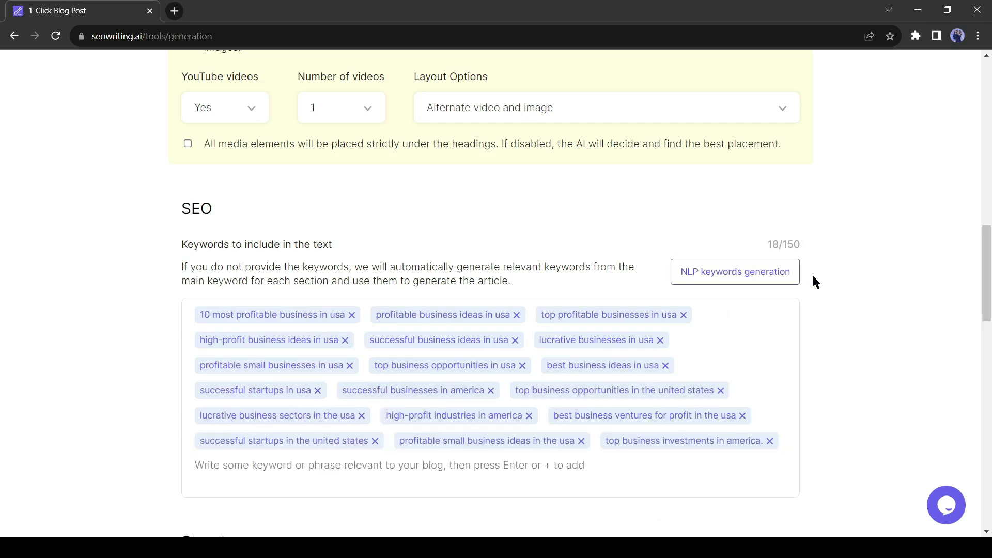
{"action": "scroll", "coordinate": [852, 282], "scroll_direction": "down", "scroll_amount": 6}
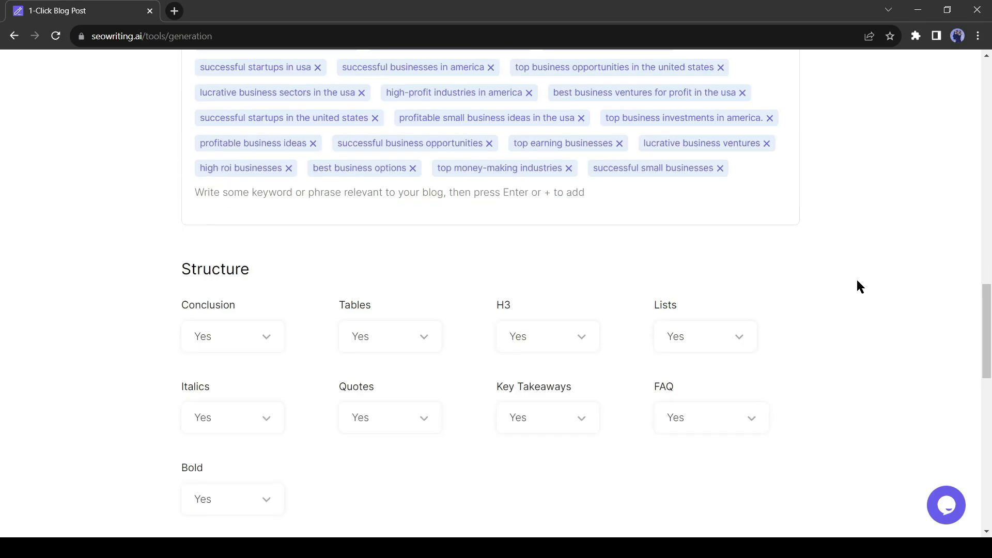
Set Key Takeaways to No in the Structure section.
{"action": "scroll", "coordinate": [97, 226], "scroll_direction": "down", "scroll_amount": 3}
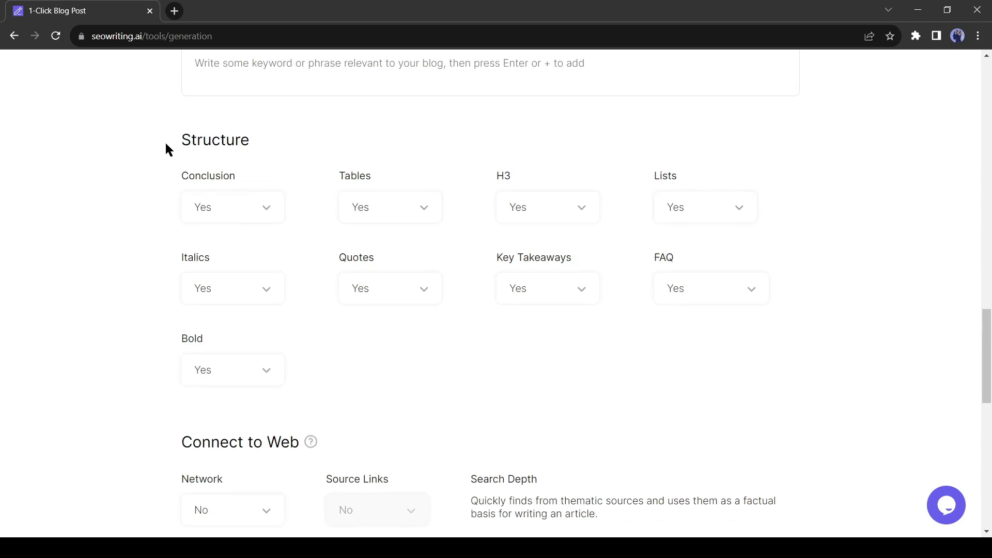
{"action": "left_click_drag", "start_coordinate": [165, 143], "coordinate": [239, 144]}
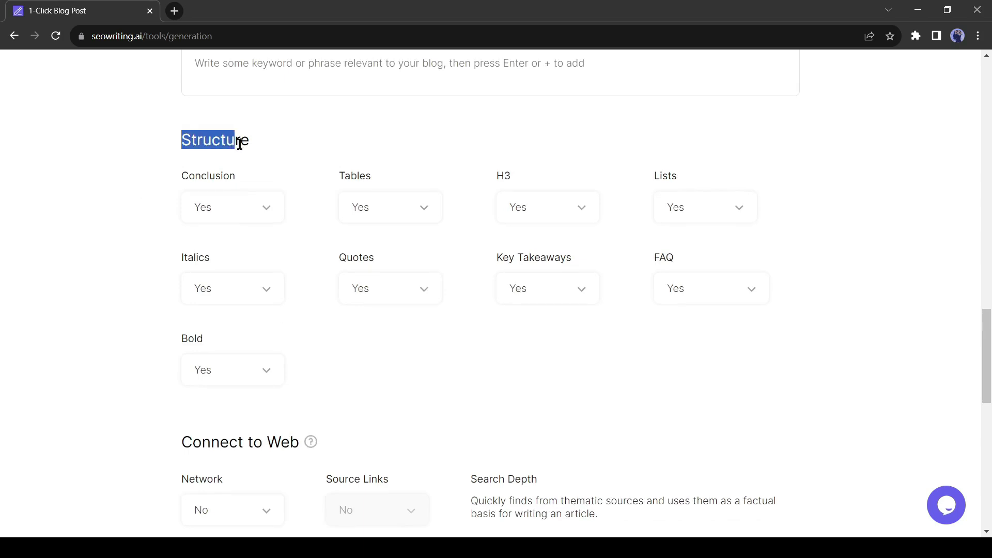
{"action": "left_click", "coordinate": [282, 144]}
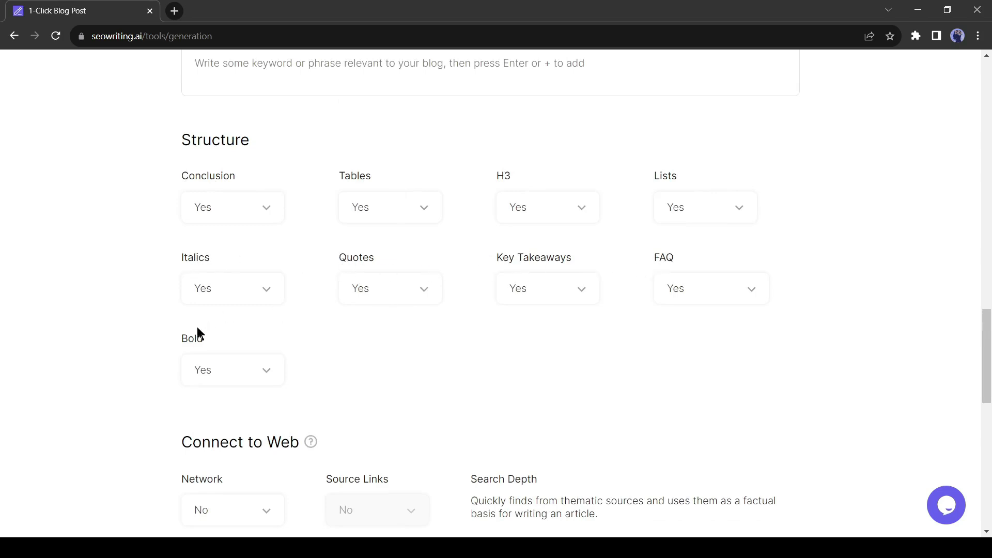
{"action": "left_click", "coordinate": [541, 299]}
{"action": "left_click", "coordinate": [526, 341]}
Set Network and Source Links to Yes under Connect to Web.
{"action": "scroll", "coordinate": [504, 331], "scroll_direction": "down", "scroll_amount": 5}
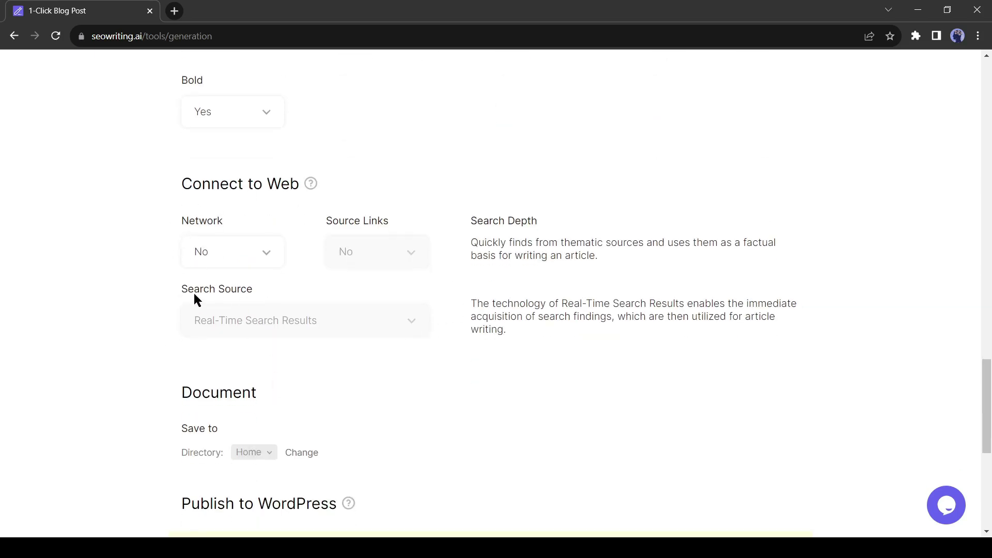
{"action": "left_click_drag", "start_coordinate": [174, 289], "coordinate": [291, 291]}
{"action": "left_click", "coordinate": [567, 304]}
{"action": "left_click", "coordinate": [249, 260]}
{"action": "left_click", "coordinate": [215, 327]}
{"action": "left_click", "coordinate": [411, 257]}
{"action": "left_click", "coordinate": [382, 333]}
Try URLs Reference as the search source, then reopen the list to restore Real-Time Search Results.
{"action": "left_click", "coordinate": [333, 325]}
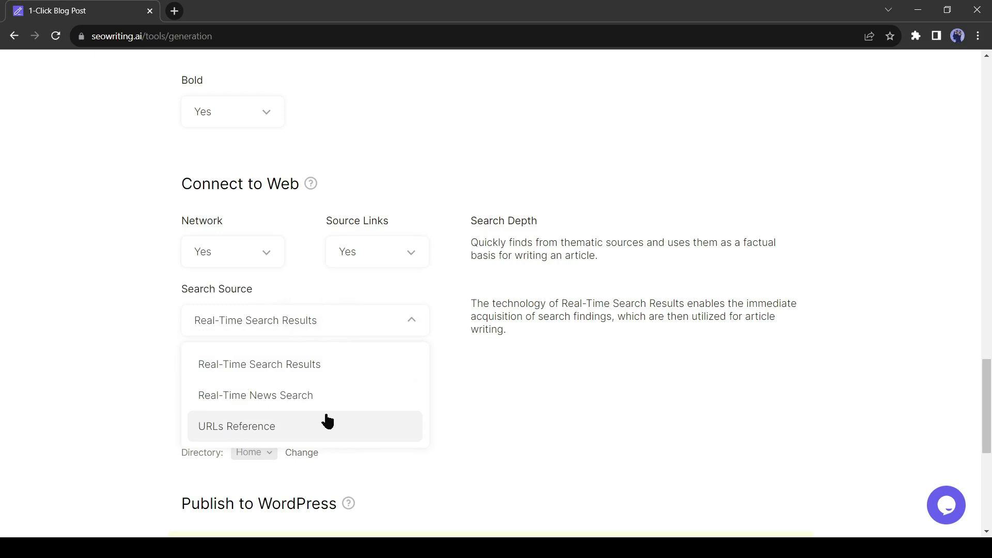
{"action": "left_click", "coordinate": [298, 373]}
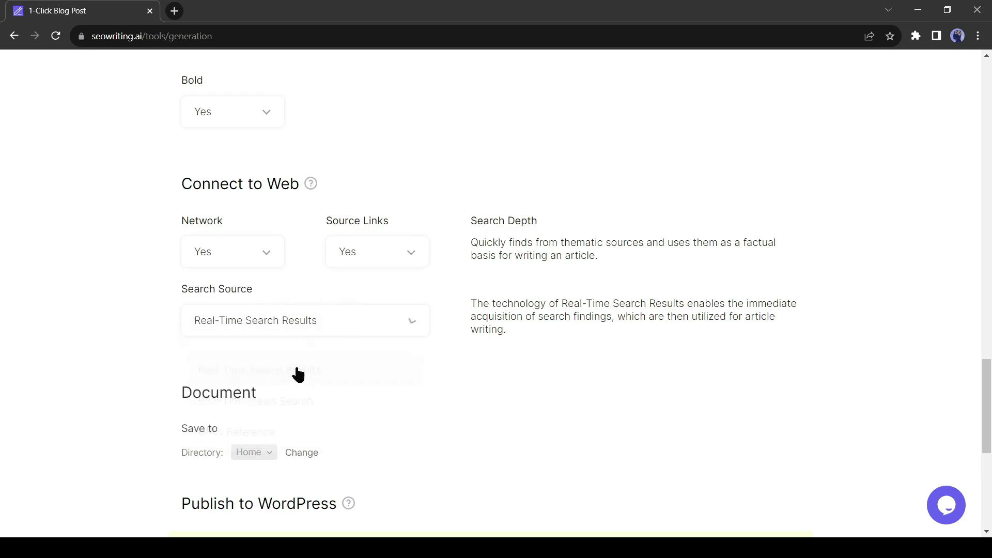
{"action": "left_click", "coordinate": [331, 321]}
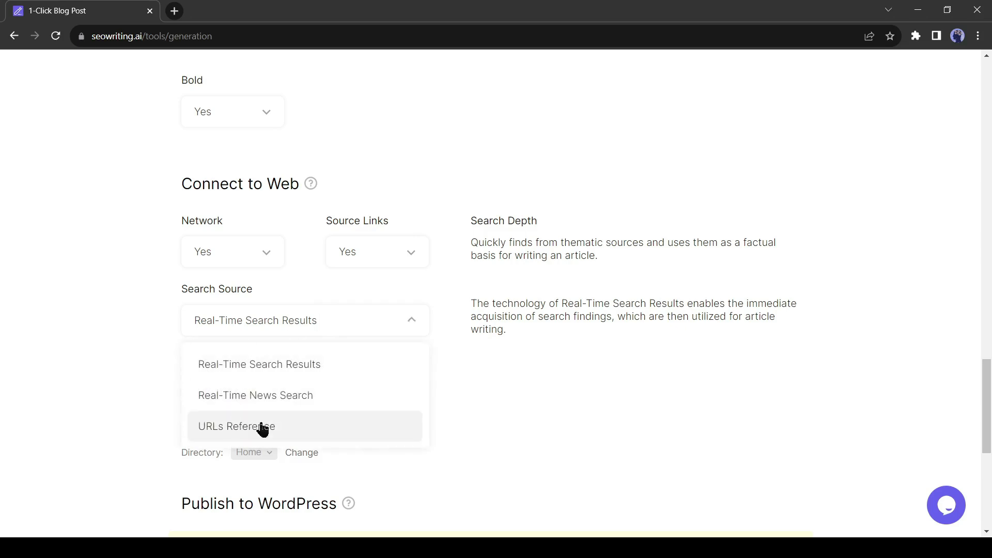
{"action": "left_click", "coordinate": [283, 426]}
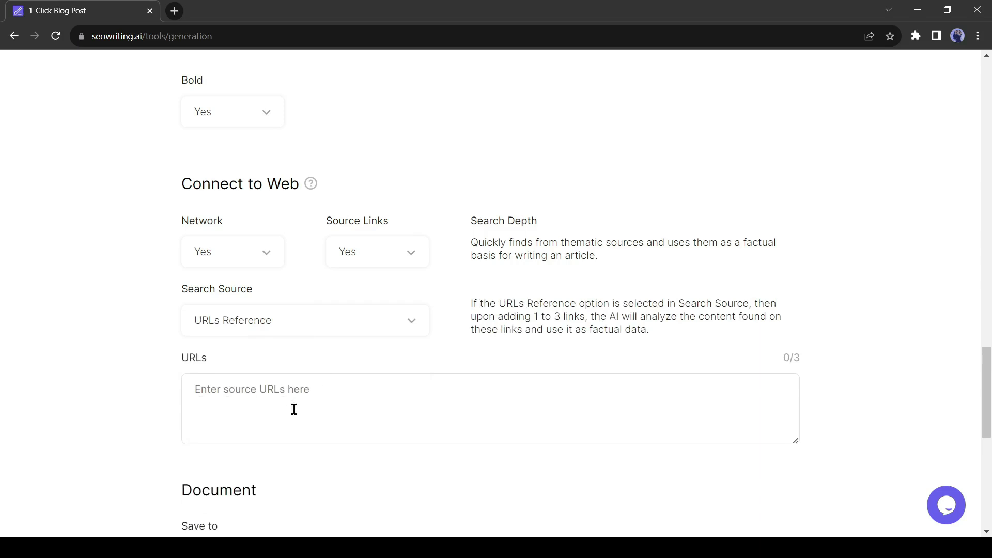
{"action": "left_click", "coordinate": [343, 395]}
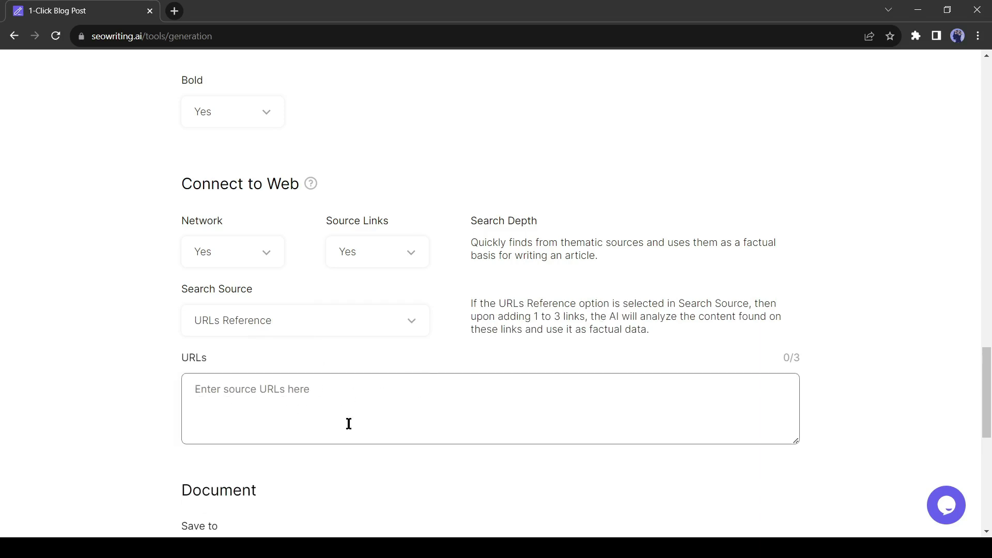
{"action": "left_click", "coordinate": [359, 322]}
{"action": "left_click", "coordinate": [301, 368]}
{"action": "scroll", "coordinate": [147, 388], "scroll_direction": "down", "scroll_amount": 4}
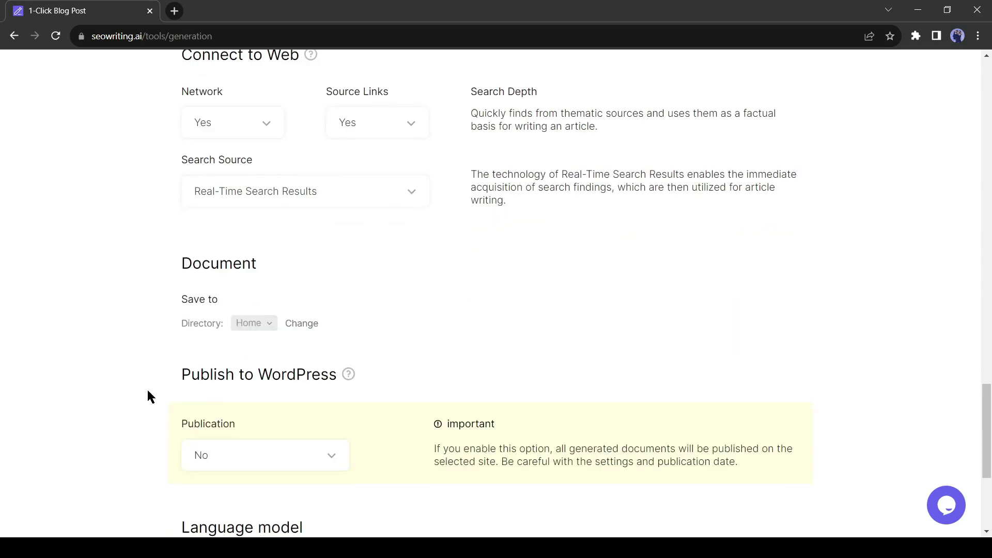
{"action": "scroll", "coordinate": [314, 317], "scroll_direction": "down", "scroll_amount": 2}
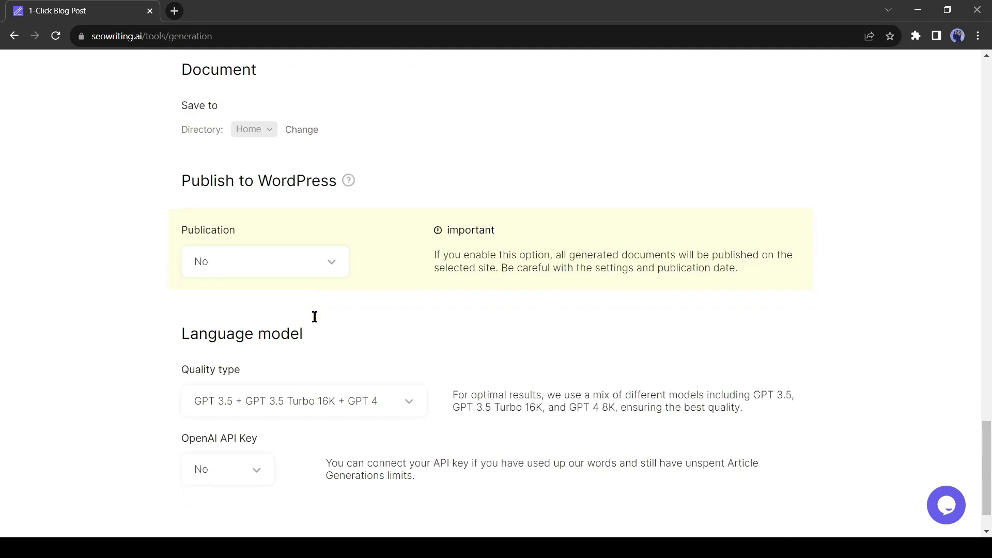
{"action": "left_click", "coordinate": [326, 265]}
{"action": "left_click", "coordinate": [268, 341]}
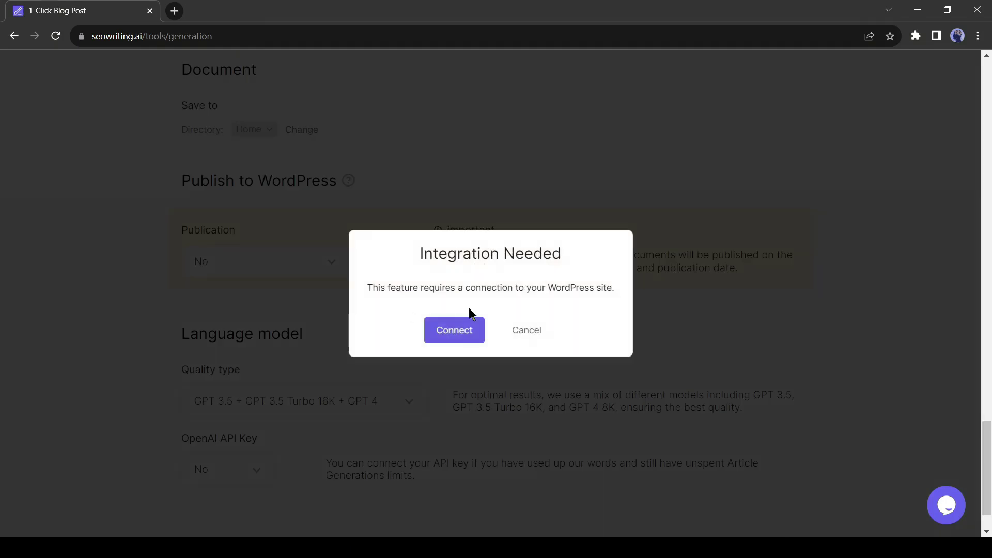
{"action": "left_click", "coordinate": [450, 330]}
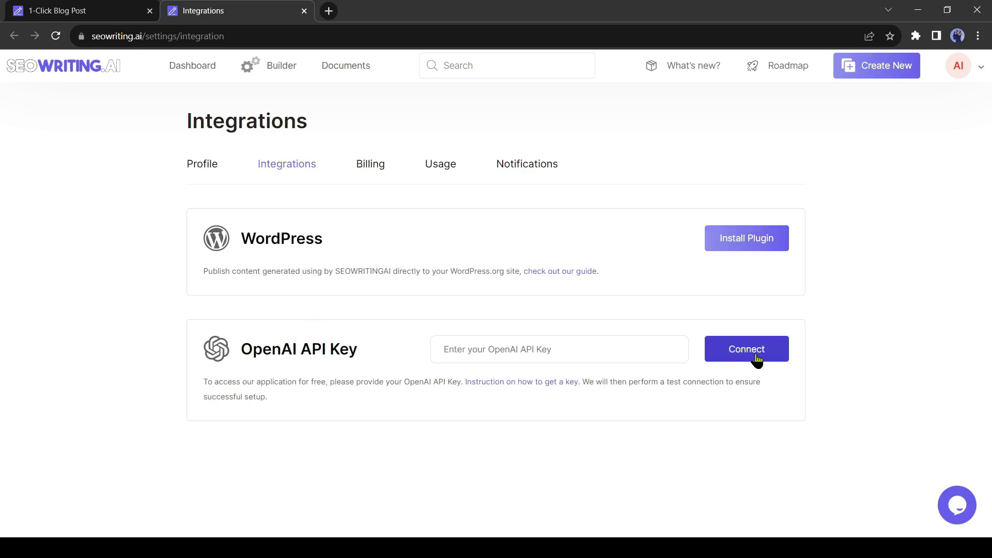
{"action": "left_click", "coordinate": [304, 11]}
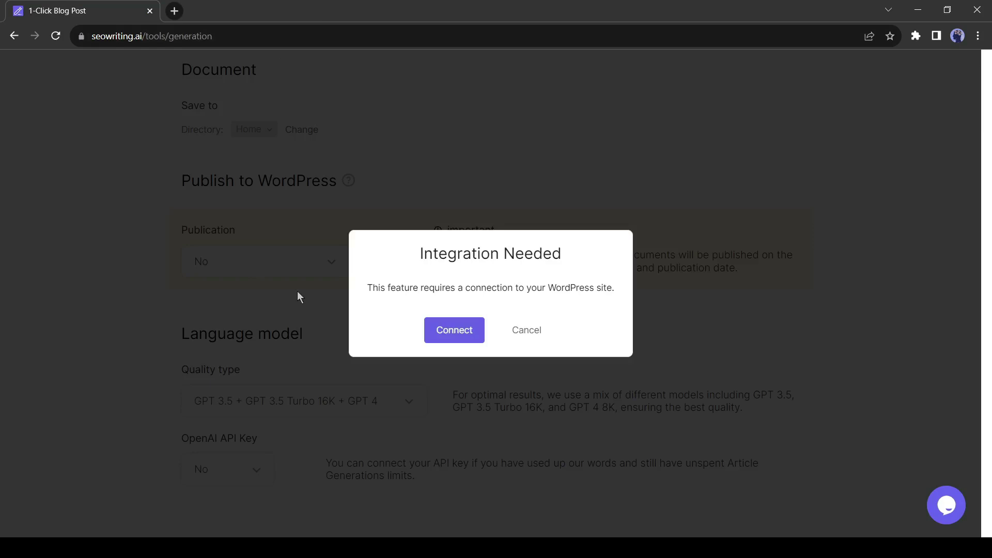
{"action": "left_click", "coordinate": [519, 330]}
{"action": "scroll", "coordinate": [191, 338], "scroll_direction": "down", "scroll_amount": 1}
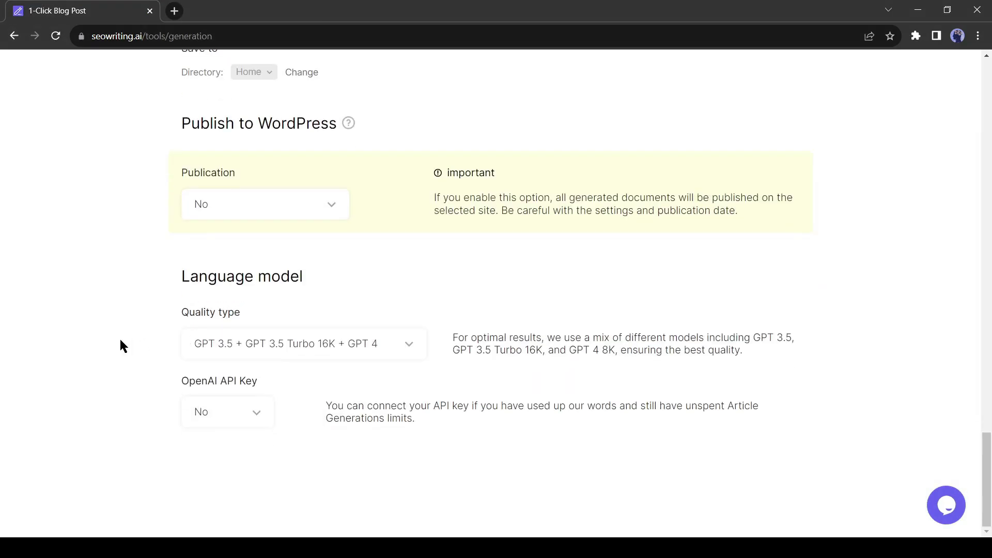
{"action": "left_click", "coordinate": [403, 346]}
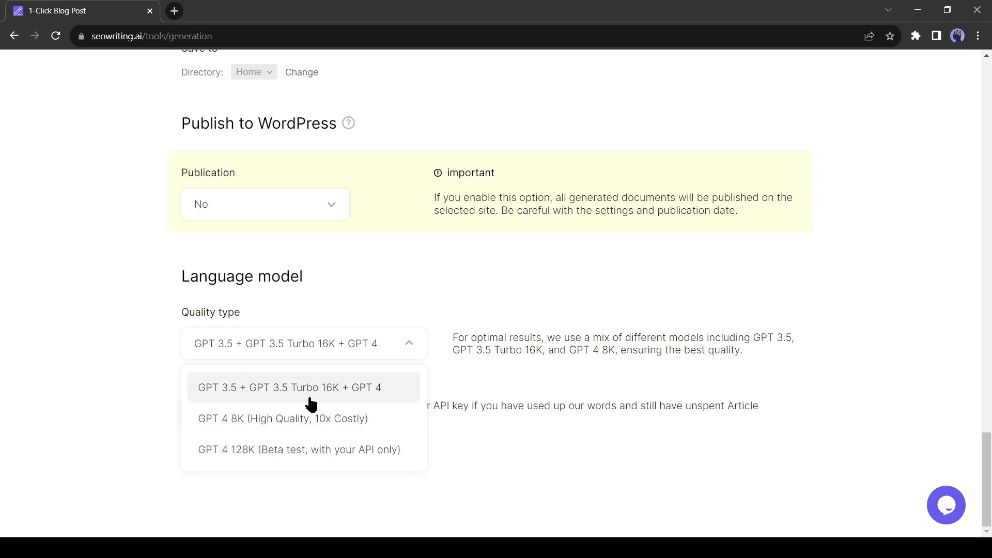
{"action": "left_click", "coordinate": [260, 398]}
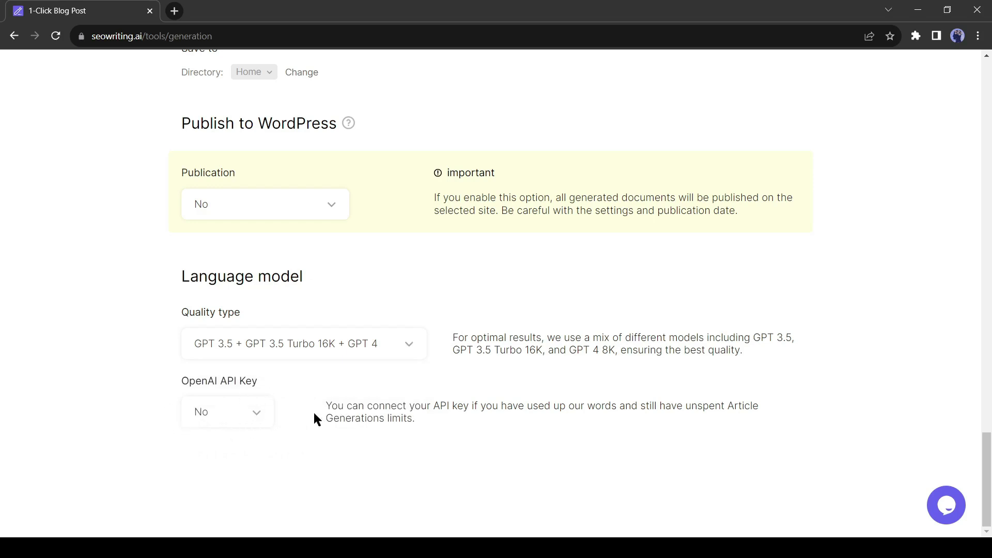
{"action": "scroll", "coordinate": [804, 414], "scroll_direction": "up", "scroll_amount": 9}
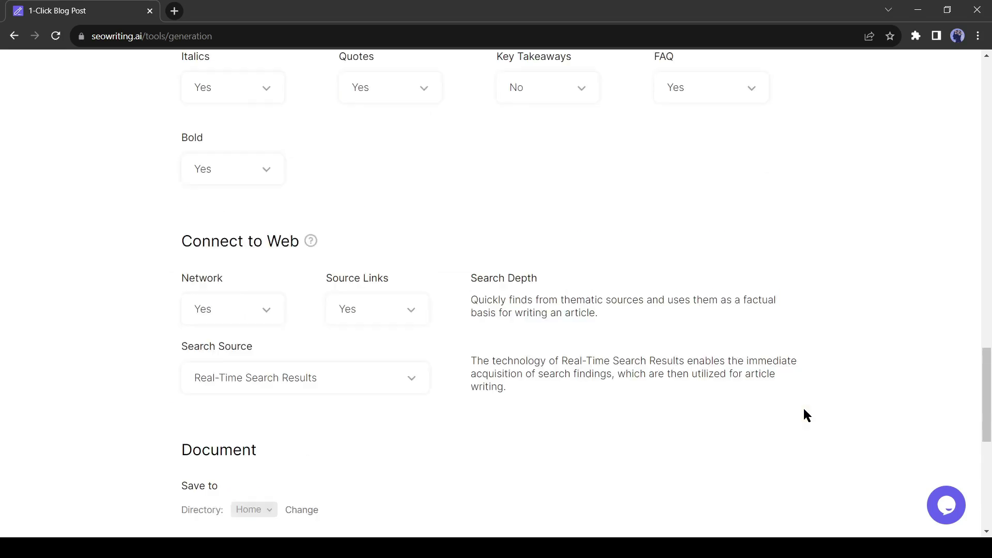
{"action": "scroll", "coordinate": [804, 414], "scroll_direction": "up", "scroll_amount": 20}
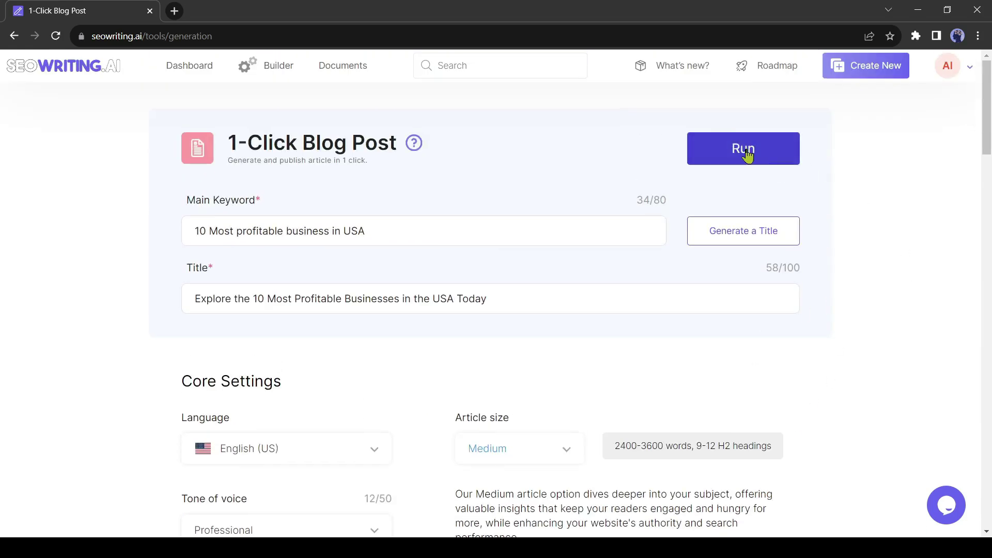
Run generation of 'Explore the 10 Most Profitable Businesses in the USA Today' and read through the 3538-word article.
{"action": "left_click", "coordinate": [745, 150]}
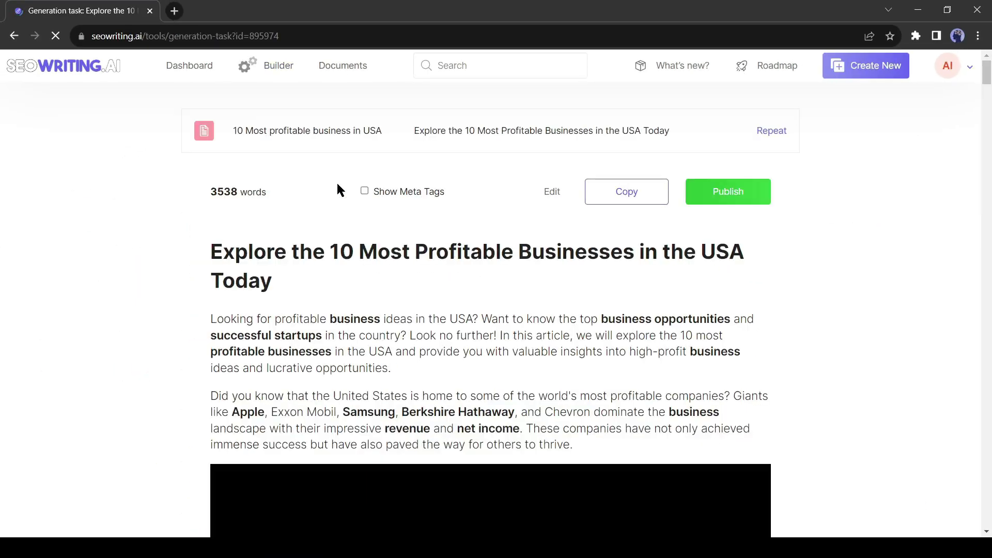
{"action": "scroll", "coordinate": [442, 242], "scroll_direction": "down", "scroll_amount": 20}
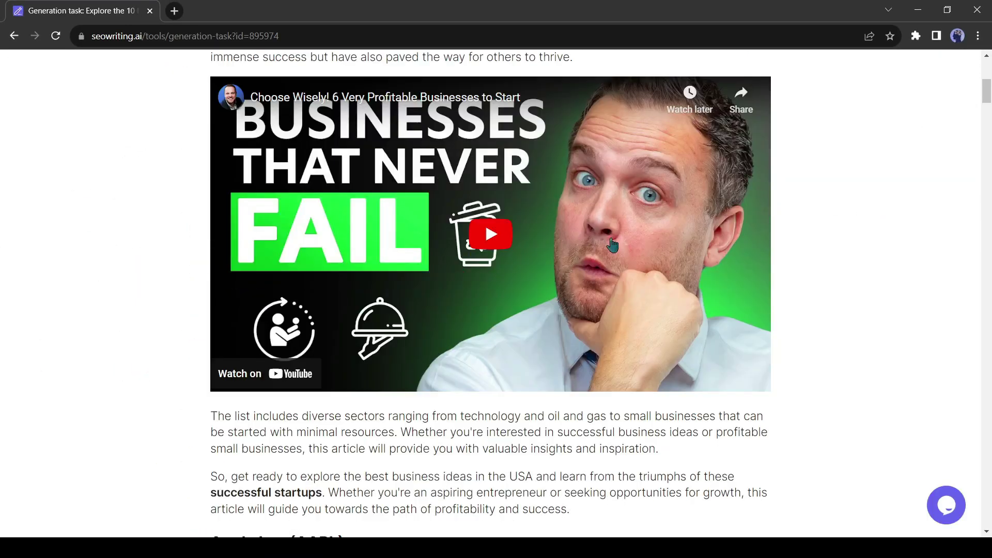
{"action": "scroll", "coordinate": [625, 243], "scroll_direction": "down", "scroll_amount": 14}
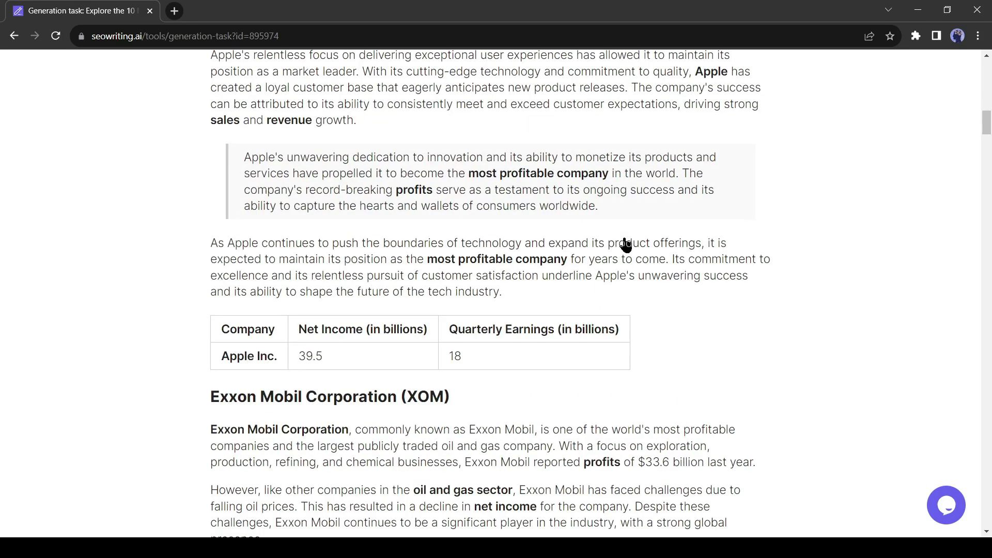
{"action": "scroll", "coordinate": [625, 244], "scroll_direction": "down", "scroll_amount": 15}
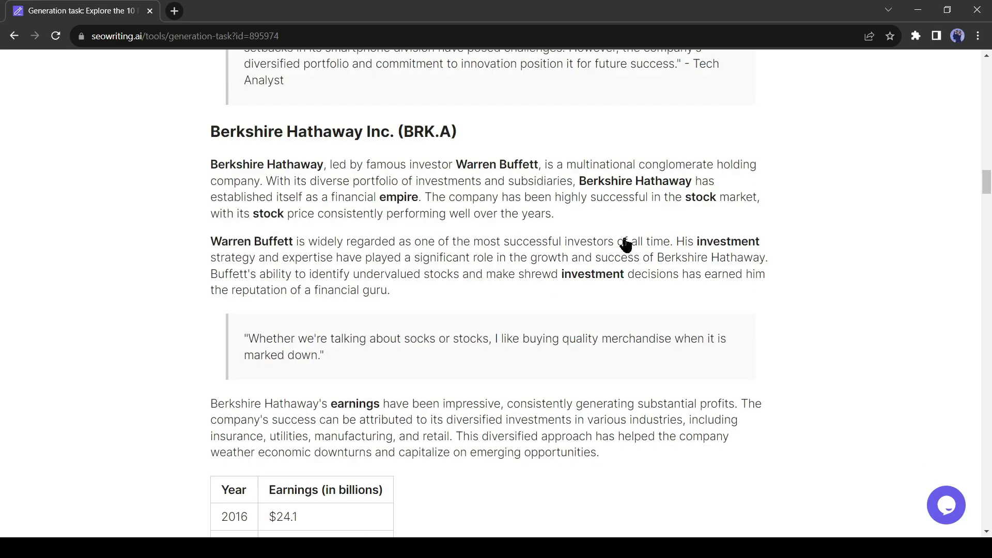
{"action": "scroll", "coordinate": [625, 244], "scroll_direction": "down", "scroll_amount": 15}
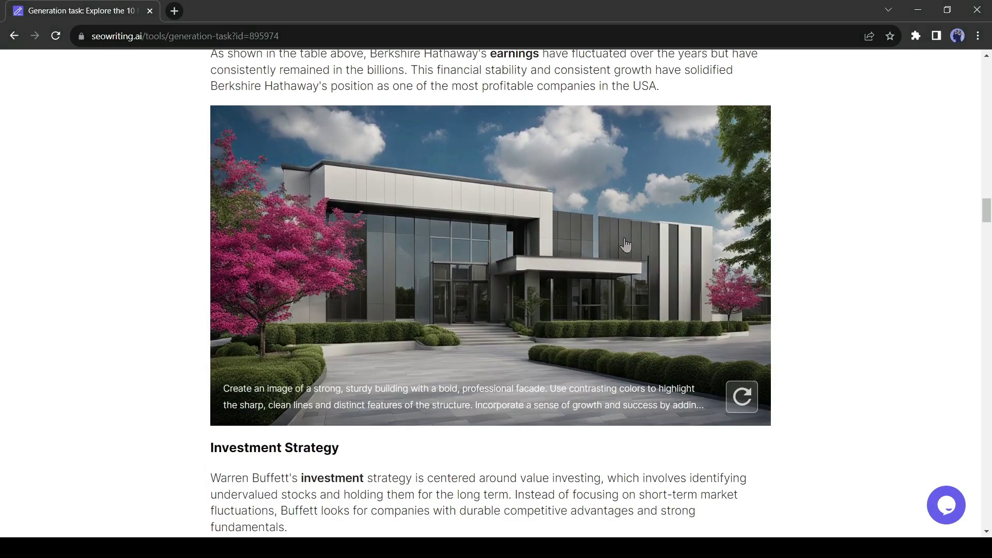
{"action": "scroll", "coordinate": [624, 237], "scroll_direction": "down", "scroll_amount": 15}
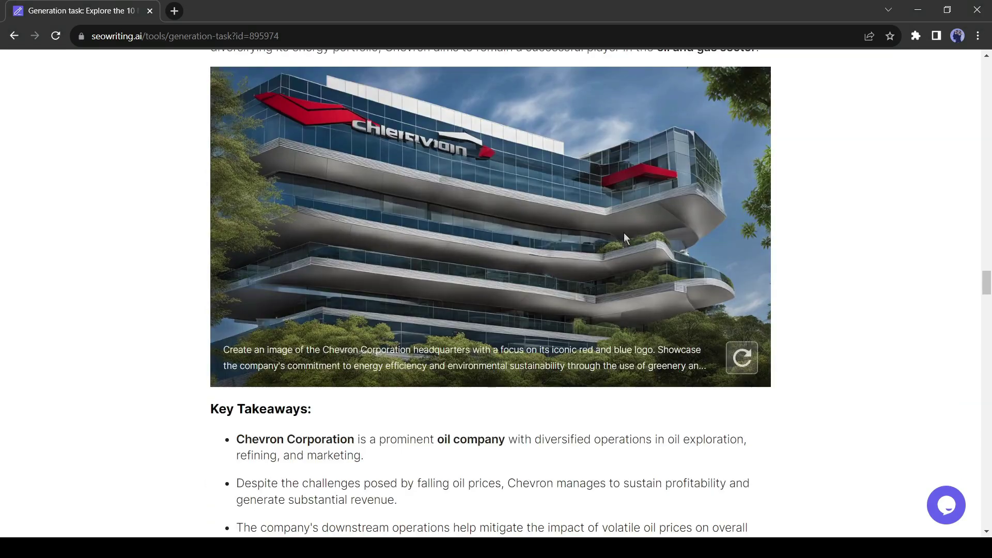
{"action": "scroll", "coordinate": [624, 236], "scroll_direction": "down", "scroll_amount": 15}
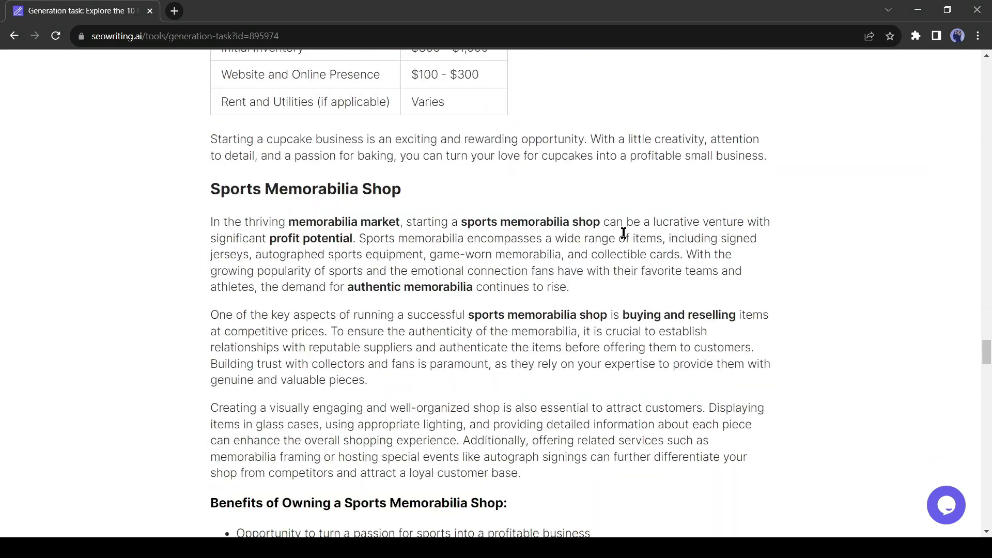
{"action": "scroll", "coordinate": [623, 230], "scroll_direction": "down", "scroll_amount": 10}
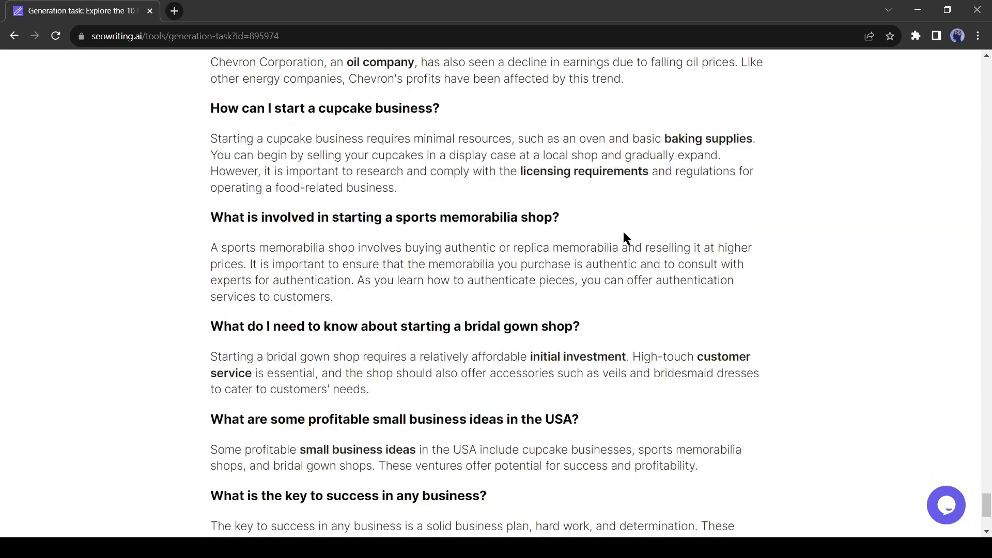
{"action": "left_click_drag", "start_coordinate": [987, 491], "coordinate": [990, 57]}
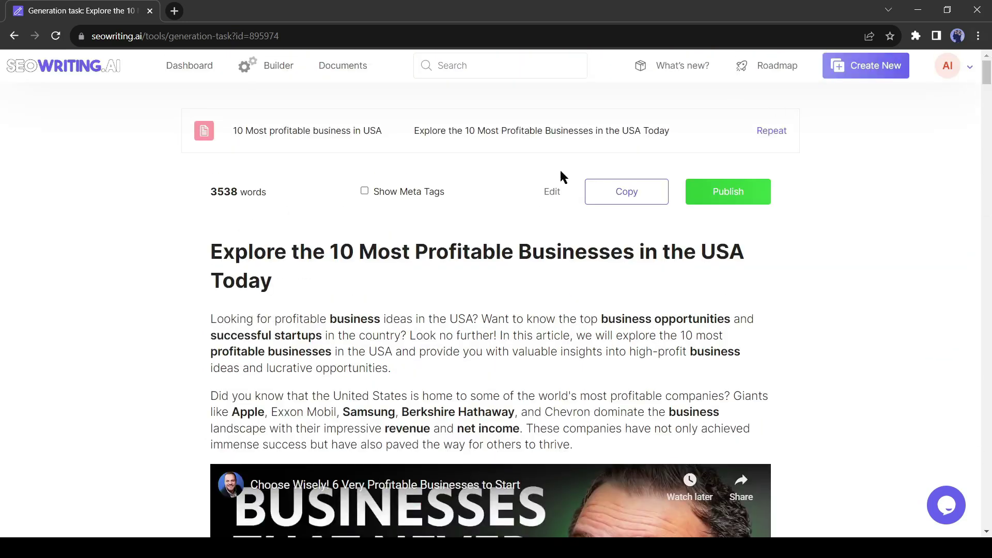
{"action": "scroll", "coordinate": [260, 330], "scroll_direction": "down", "scroll_amount": 3}
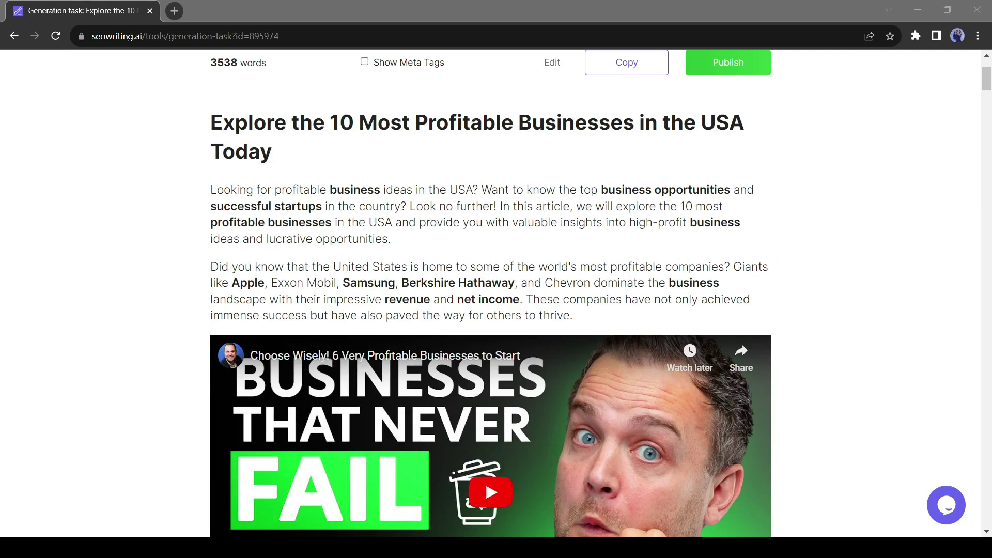
{"action": "left_click", "coordinate": [515, 329]}
{"action": "scroll", "coordinate": [495, 327], "scroll_direction": "down", "scroll_amount": 3}
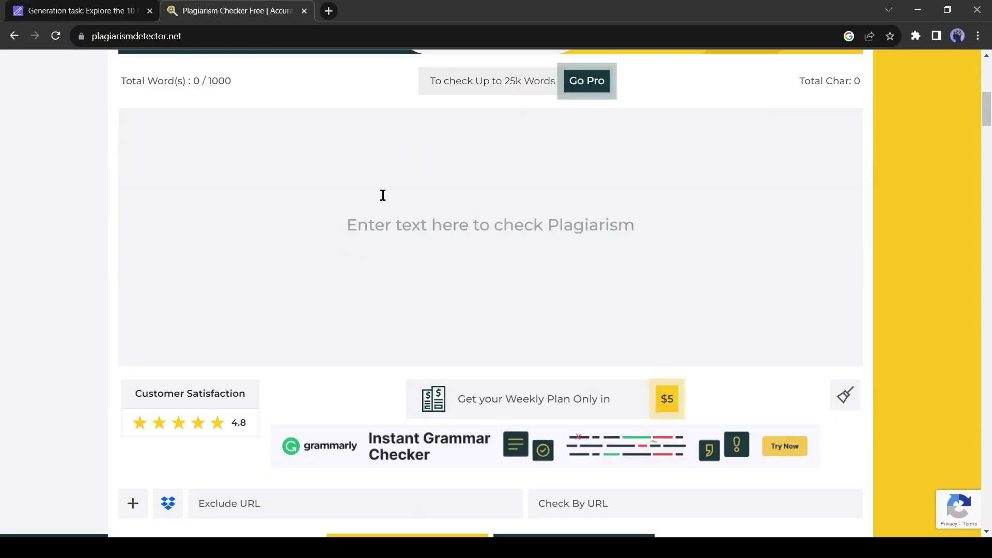
Paste the article into Plagiarism Detector and review the report: 7% plagiarized, 93% unique.
{"action": "key", "text": "ctrl+v"}
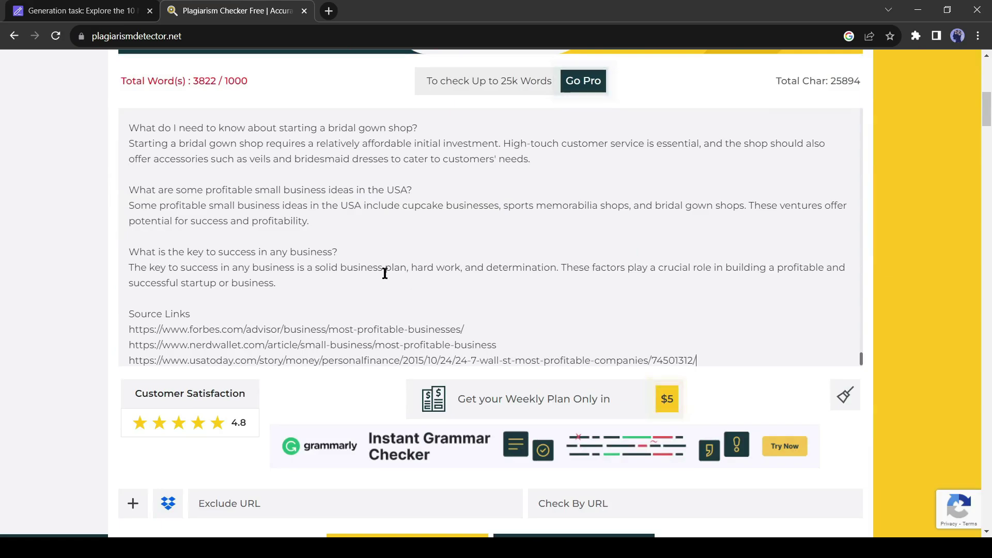
{"action": "scroll", "coordinate": [386, 273], "scroll_direction": "up", "scroll_amount": 3}
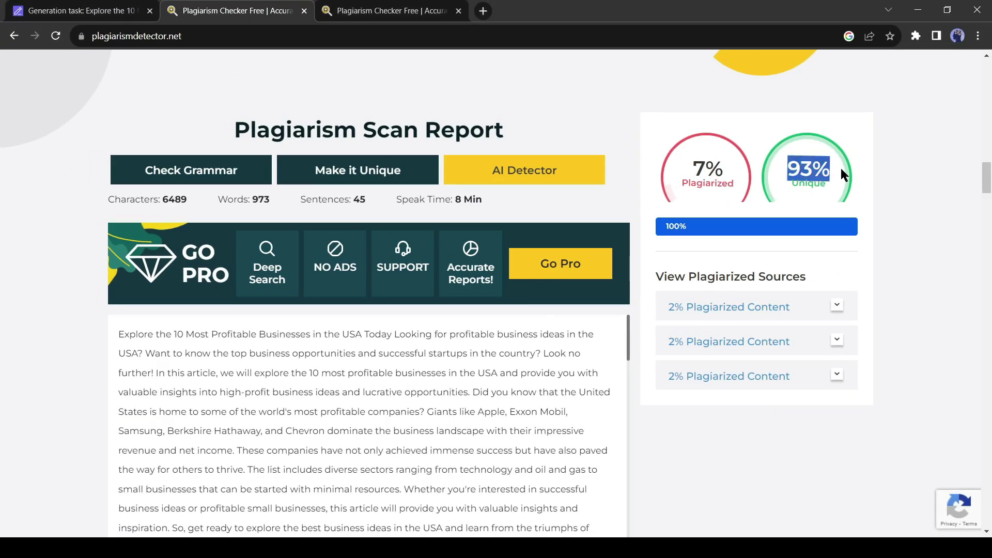
{"action": "triple_click", "coordinate": [841, 170]}
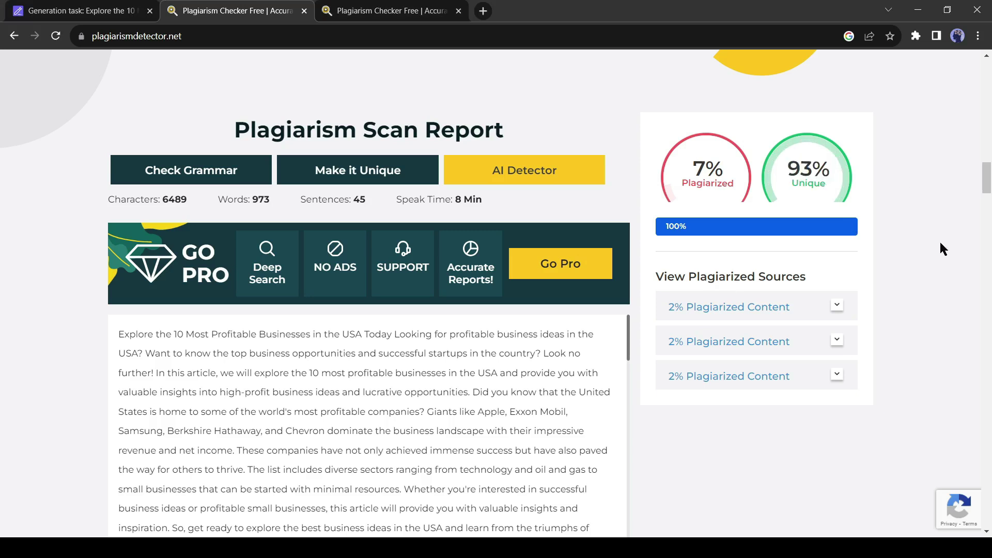
{"action": "scroll", "coordinate": [939, 241], "scroll_direction": "down", "scroll_amount": 6}
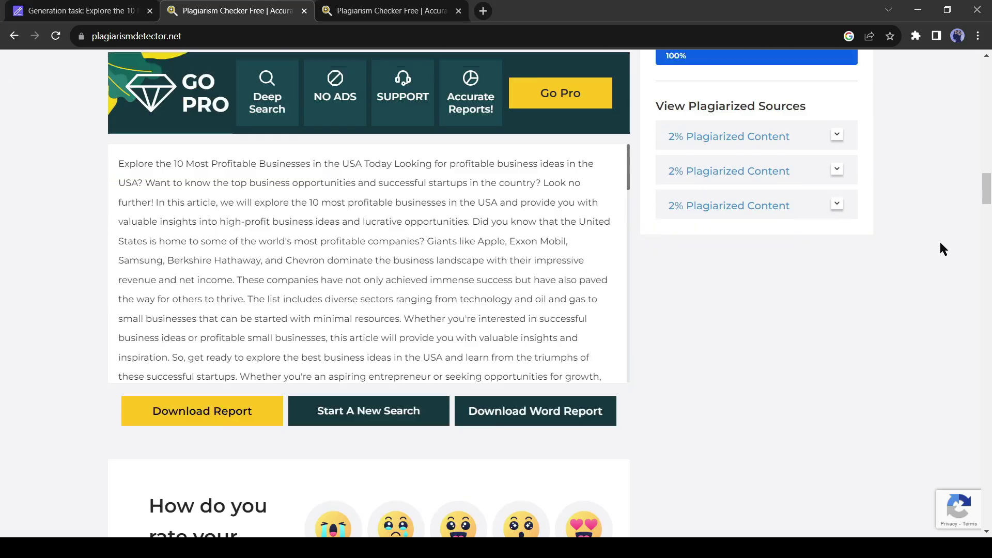
{"action": "scroll", "coordinate": [940, 240], "scroll_direction": "down", "scroll_amount": 3}
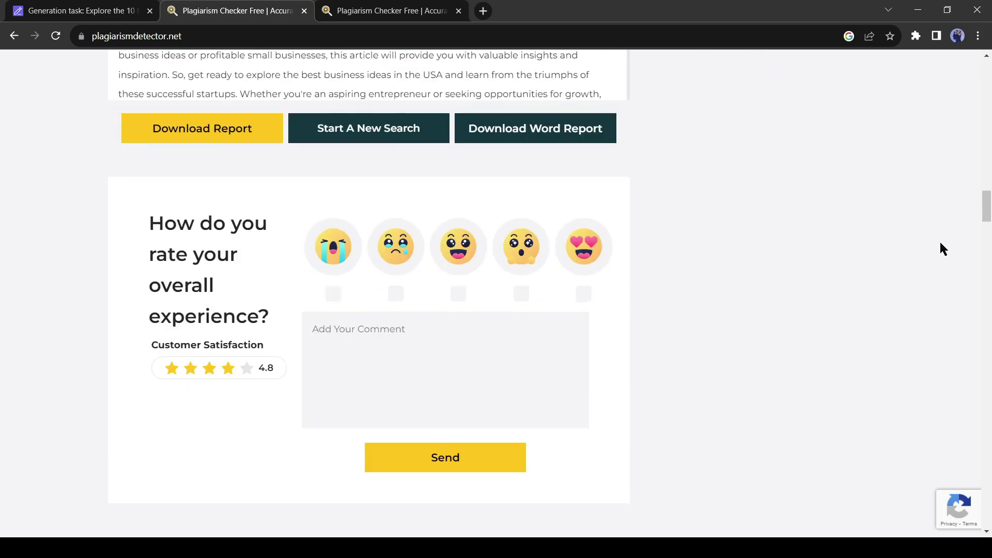
{"action": "scroll", "coordinate": [928, 236], "scroll_direction": "up", "scroll_amount": 3}
Return to seowriting.ai and review the subscription plans: Free at $0 versus Pro at $19/month.
{"action": "left_click", "coordinate": [76, 20]}
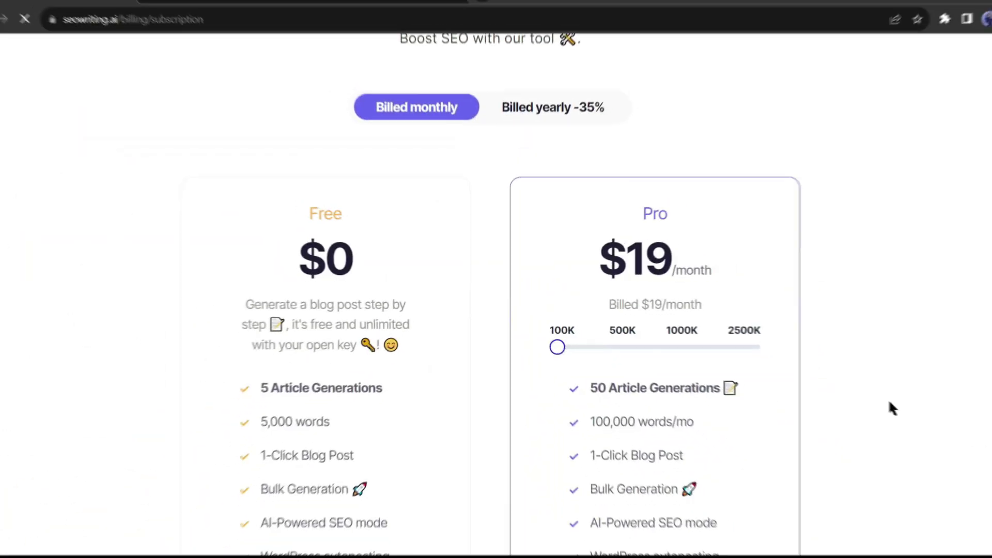
{"action": "scroll", "coordinate": [890, 402], "scroll_direction": "down", "scroll_amount": 3}
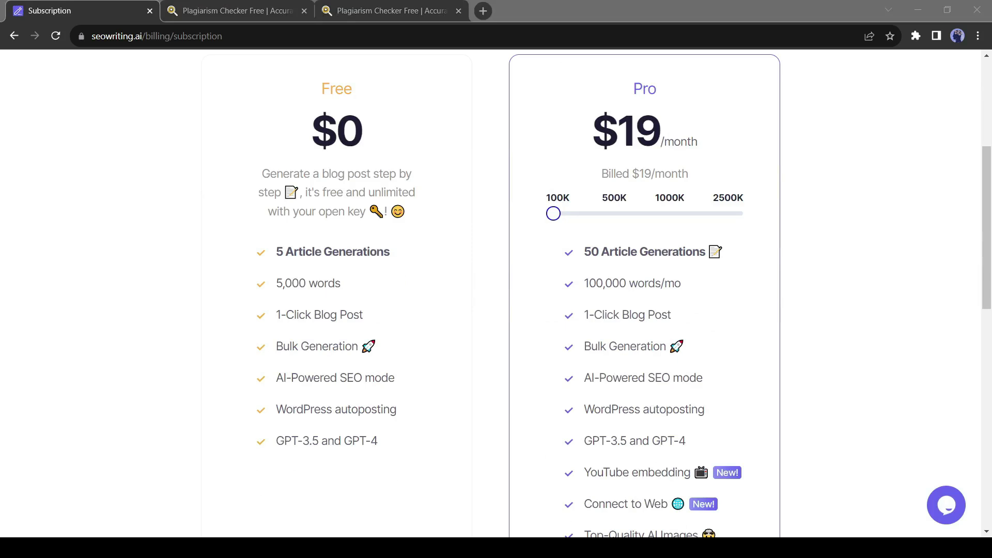
{"action": "left_click", "coordinate": [355, 409]}
{"action": "scroll", "coordinate": [298, 364], "scroll_direction": "up", "scroll_amount": 3}
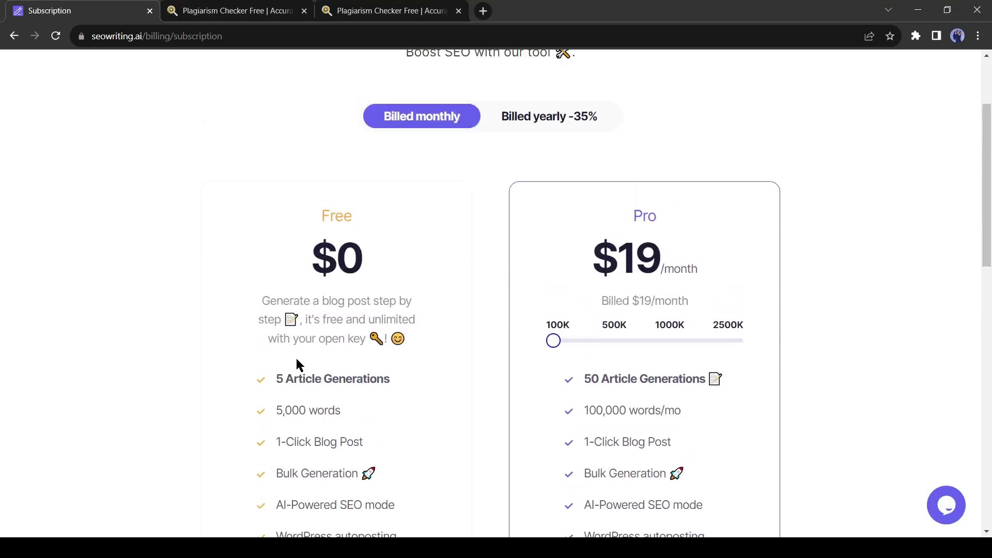
{"action": "scroll", "coordinate": [298, 364], "scroll_direction": "down", "scroll_amount": 1}
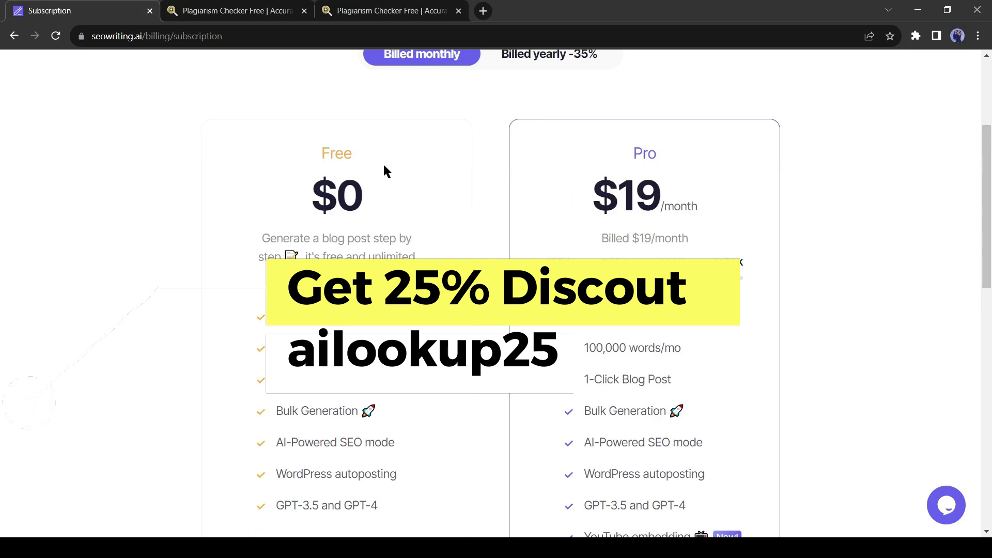
{"action": "scroll", "coordinate": [380, 186], "scroll_direction": "down", "scroll_amount": 1}
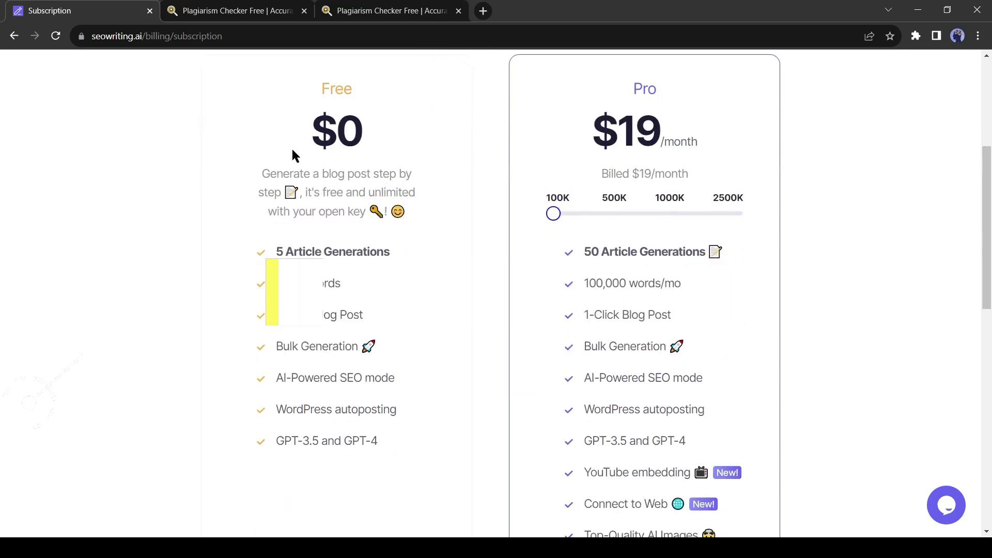